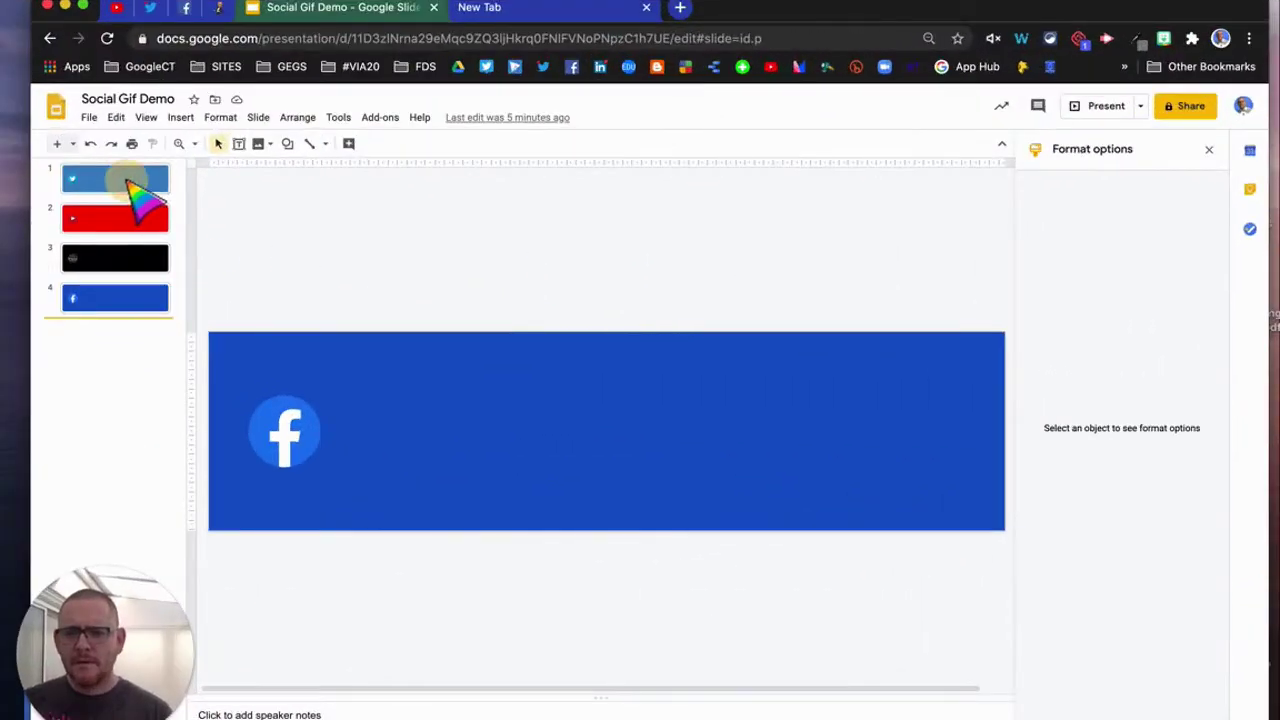
Draw a wide text box beside the Twitter icon on the first slide
{"action": "left_click", "coordinate": [621, 251]}
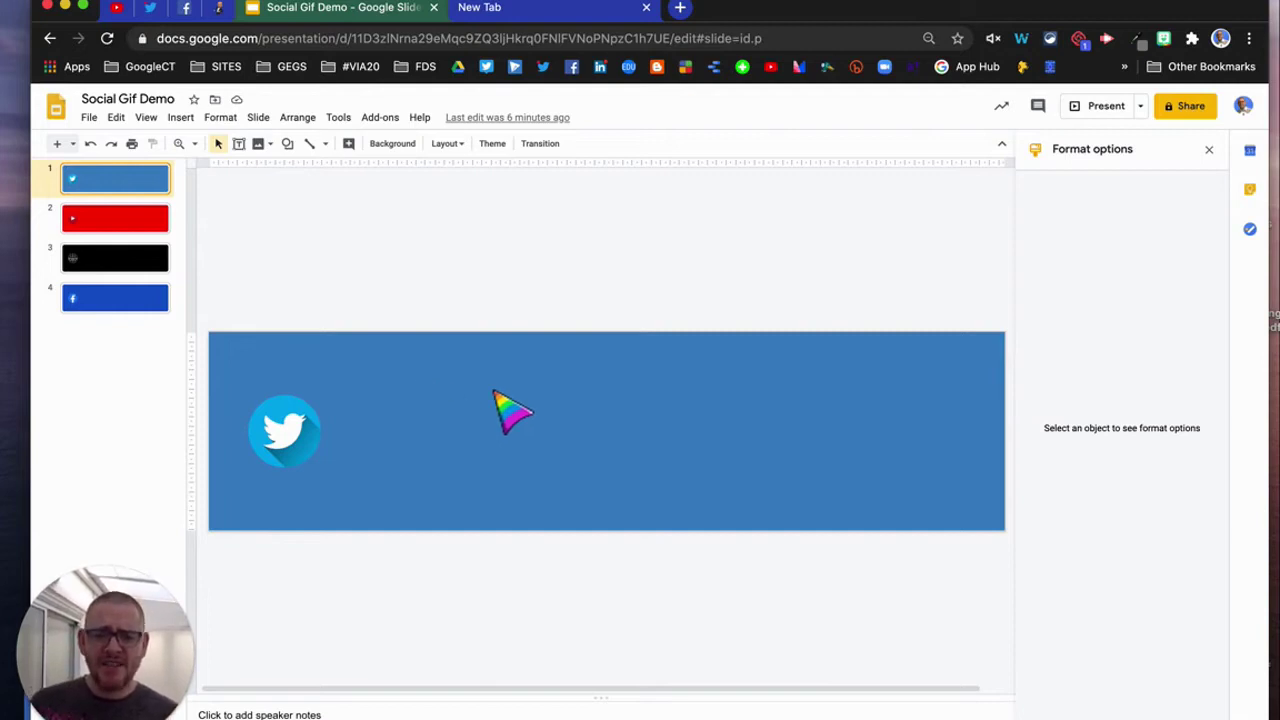
{"action": "left_click", "coordinate": [106, 224]}
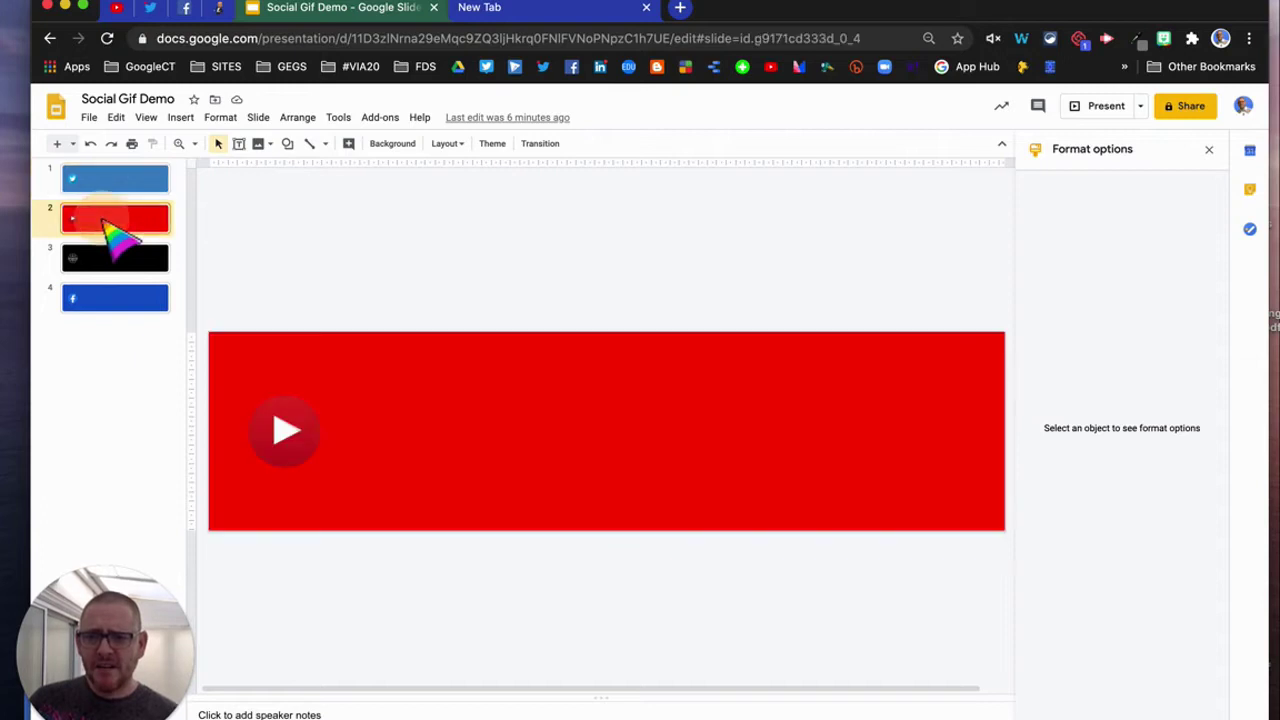
{"action": "left_click", "coordinate": [108, 260]}
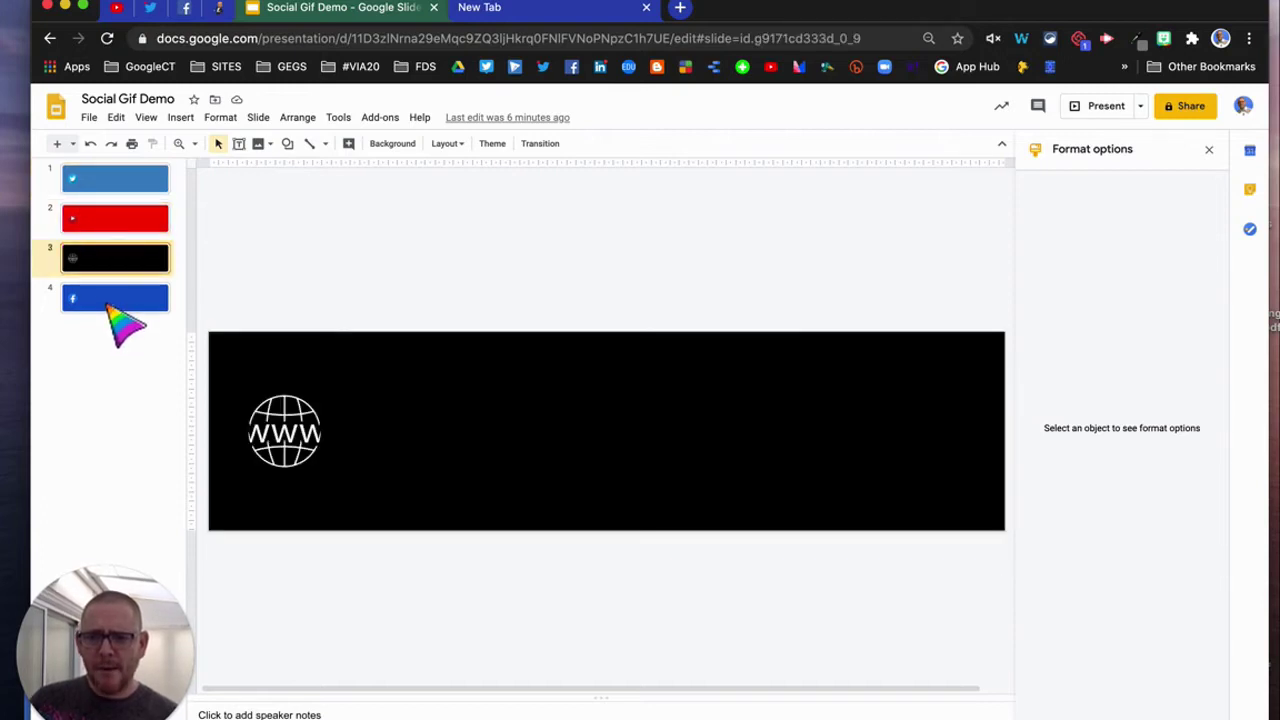
{"action": "left_click", "coordinate": [110, 303]}
{"action": "left_click", "coordinate": [116, 183]}
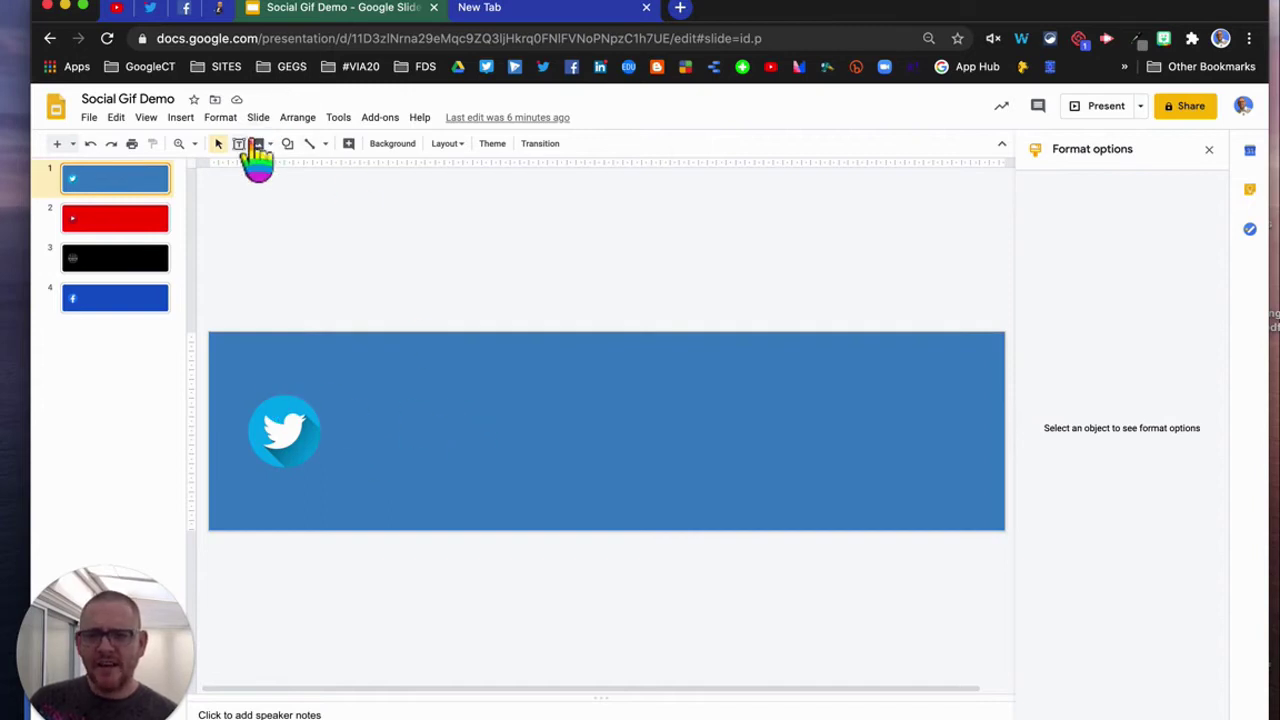
{"action": "left_click", "coordinate": [239, 144]}
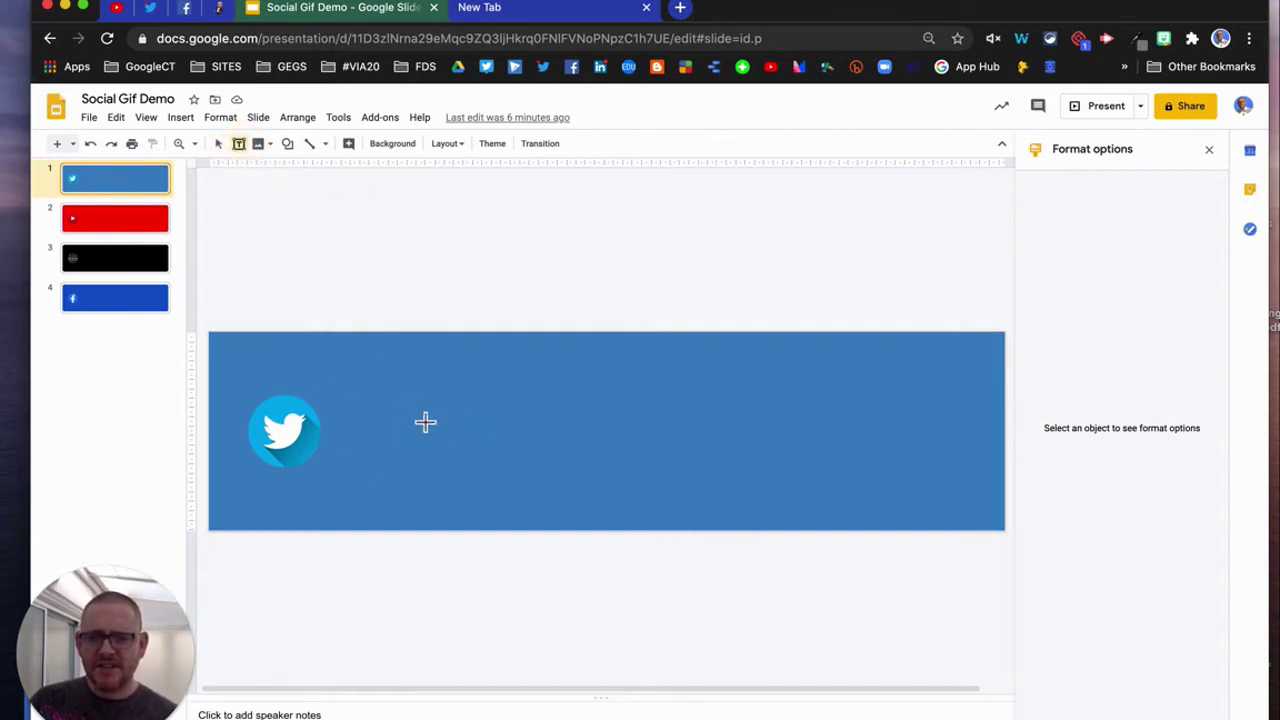
{"action": "left_click_drag", "start_coordinate": [349, 407], "coordinate": [928, 469]}
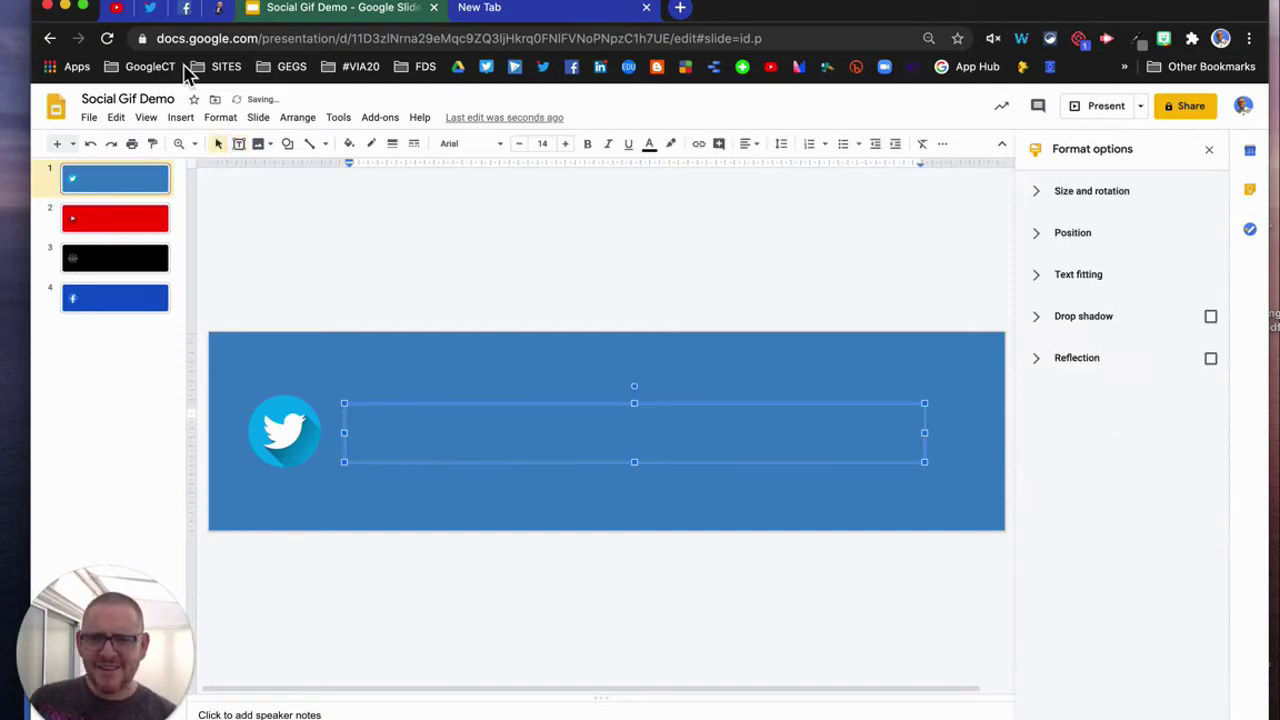
{"action": "left_click", "coordinate": [148, 10]}
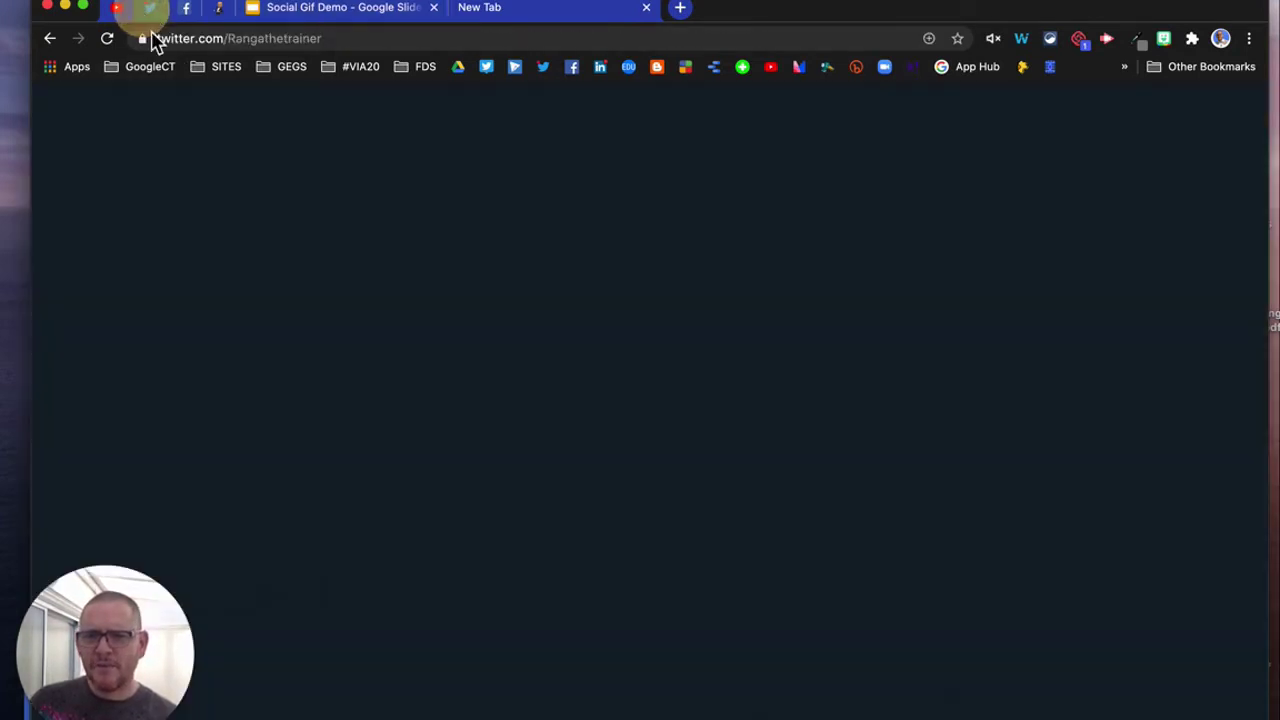
{"action": "left_click", "coordinate": [205, 40]}
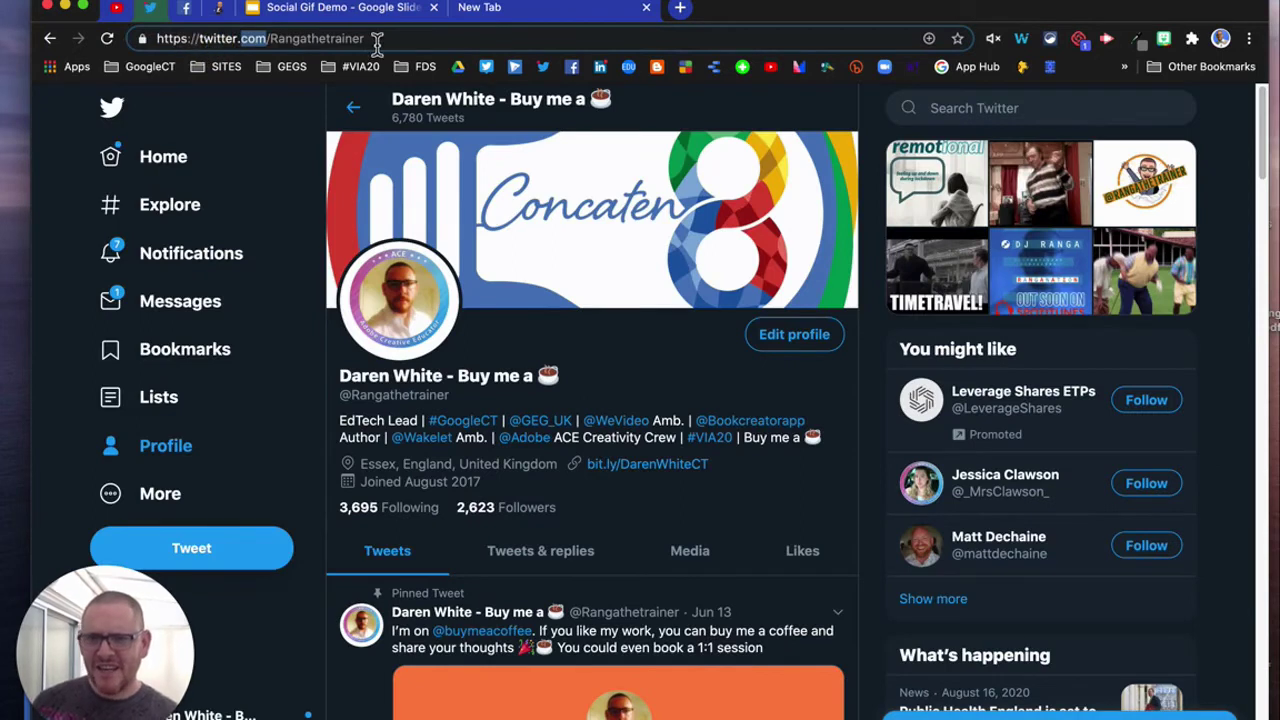
{"action": "left_click_drag", "start_coordinate": [376, 44], "coordinate": [194, 44]}
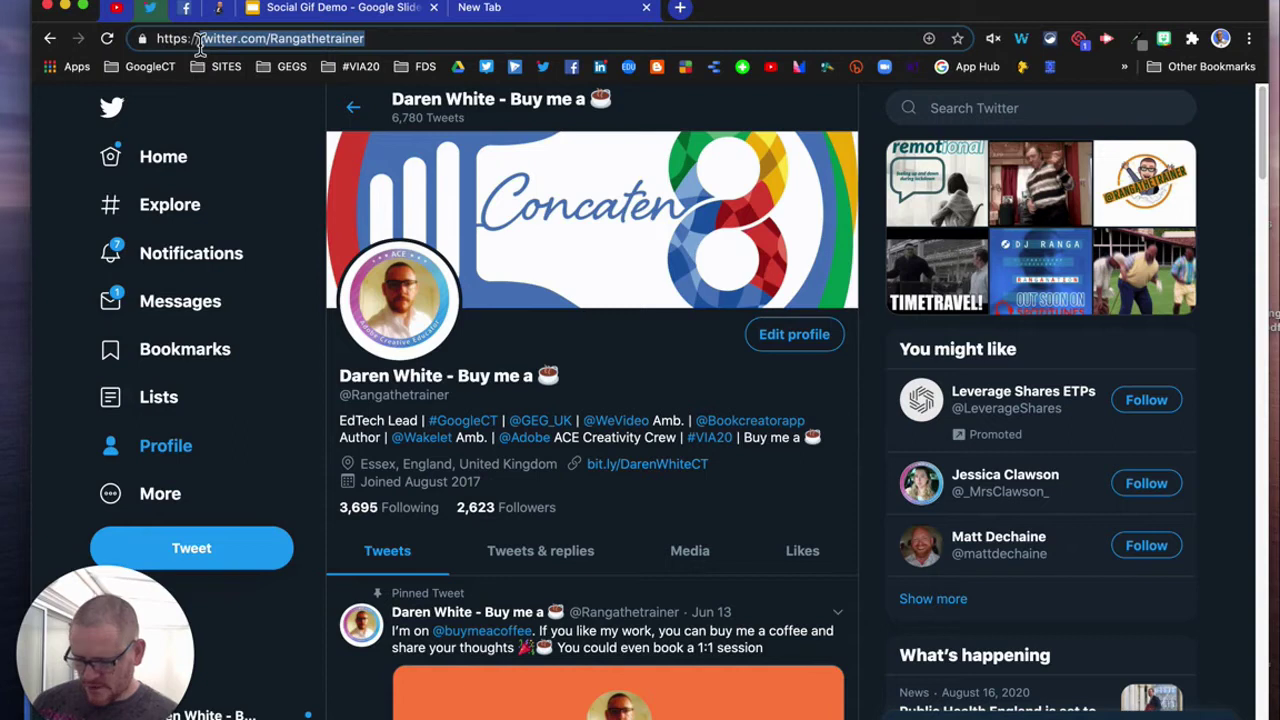
{"action": "left_click", "coordinate": [330, 9]}
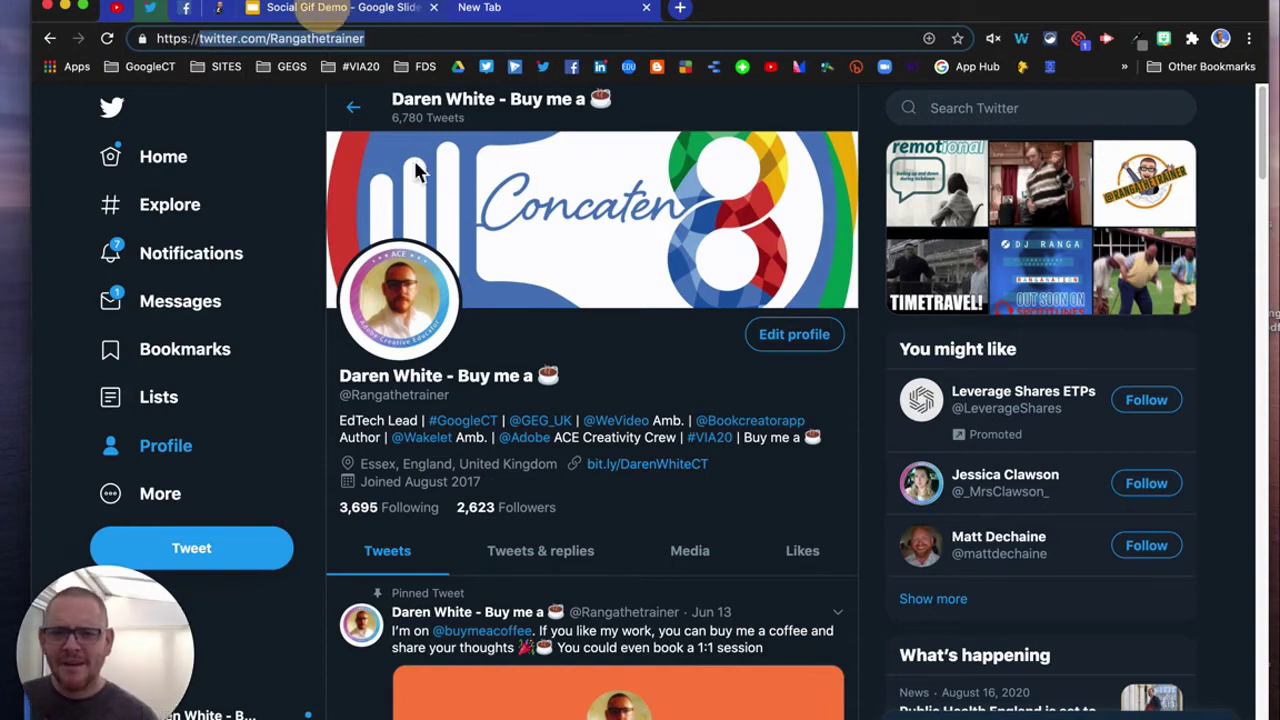
{"action": "left_click", "coordinate": [538, 438]}
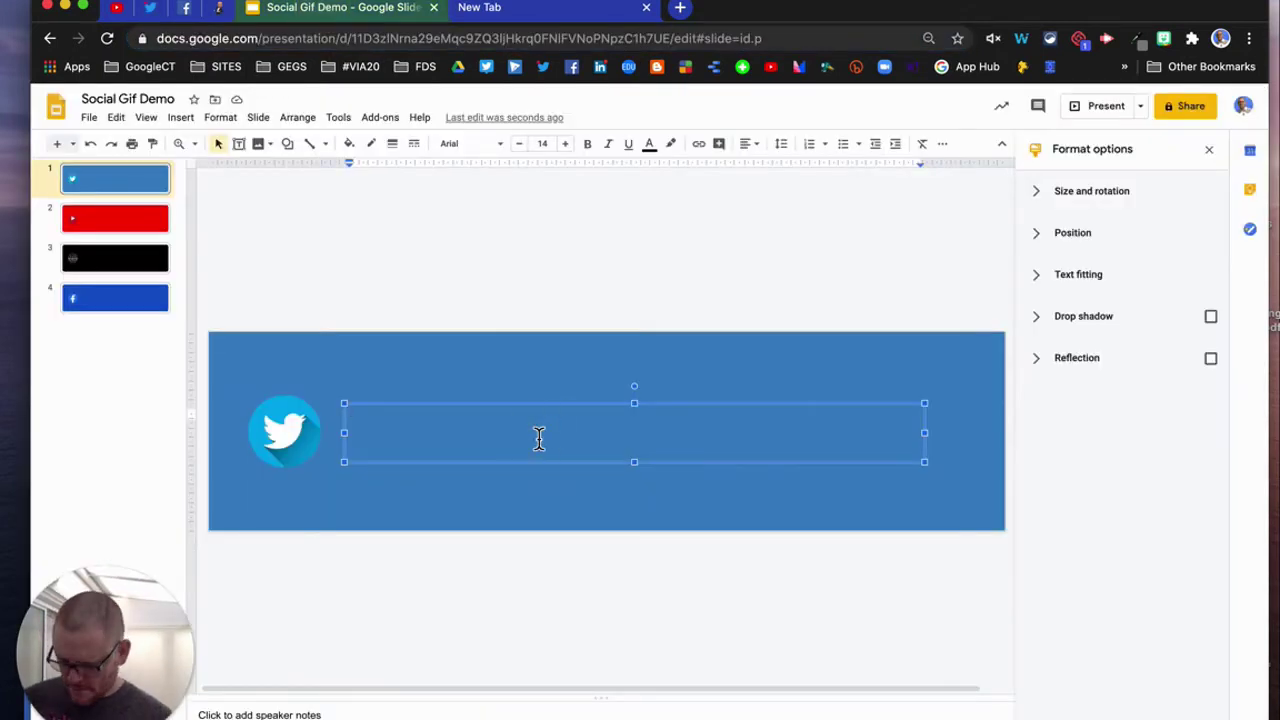
{"action": "type", "text": "twitter.com/Rangathetrainer"}
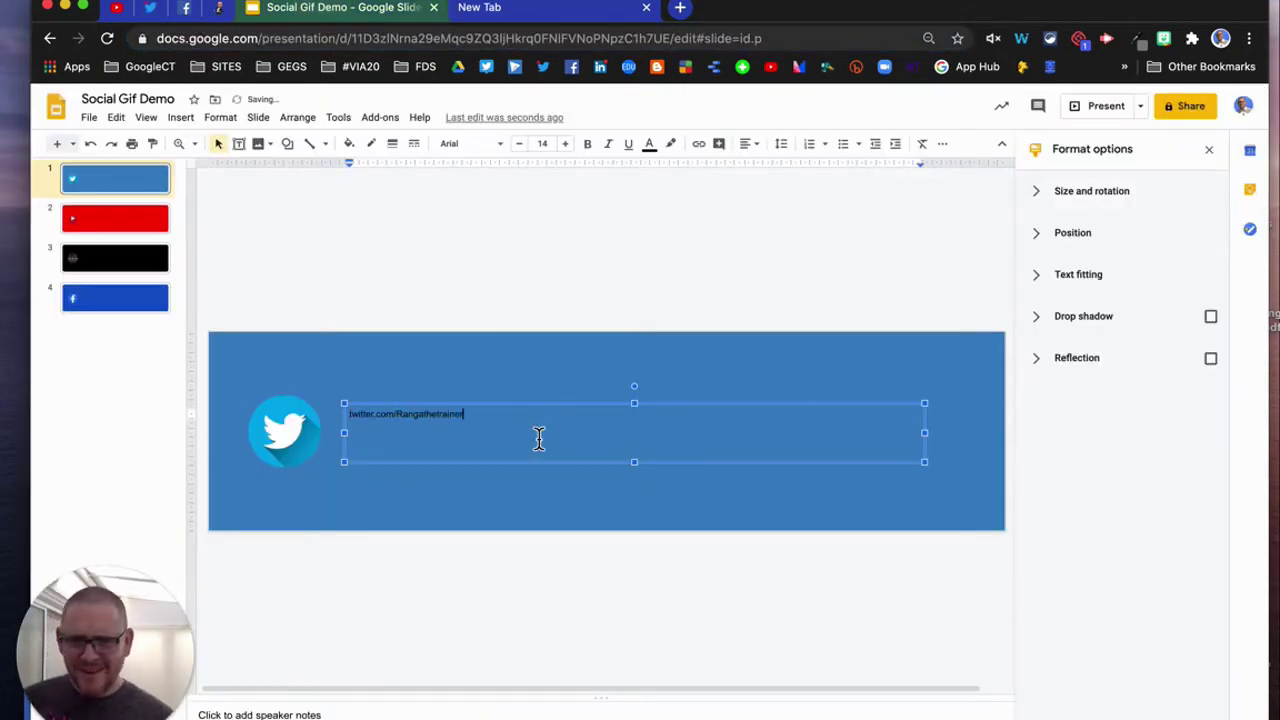
Make the Twitter address text white and bold
{"action": "triple_click", "coordinate": [436, 413]}
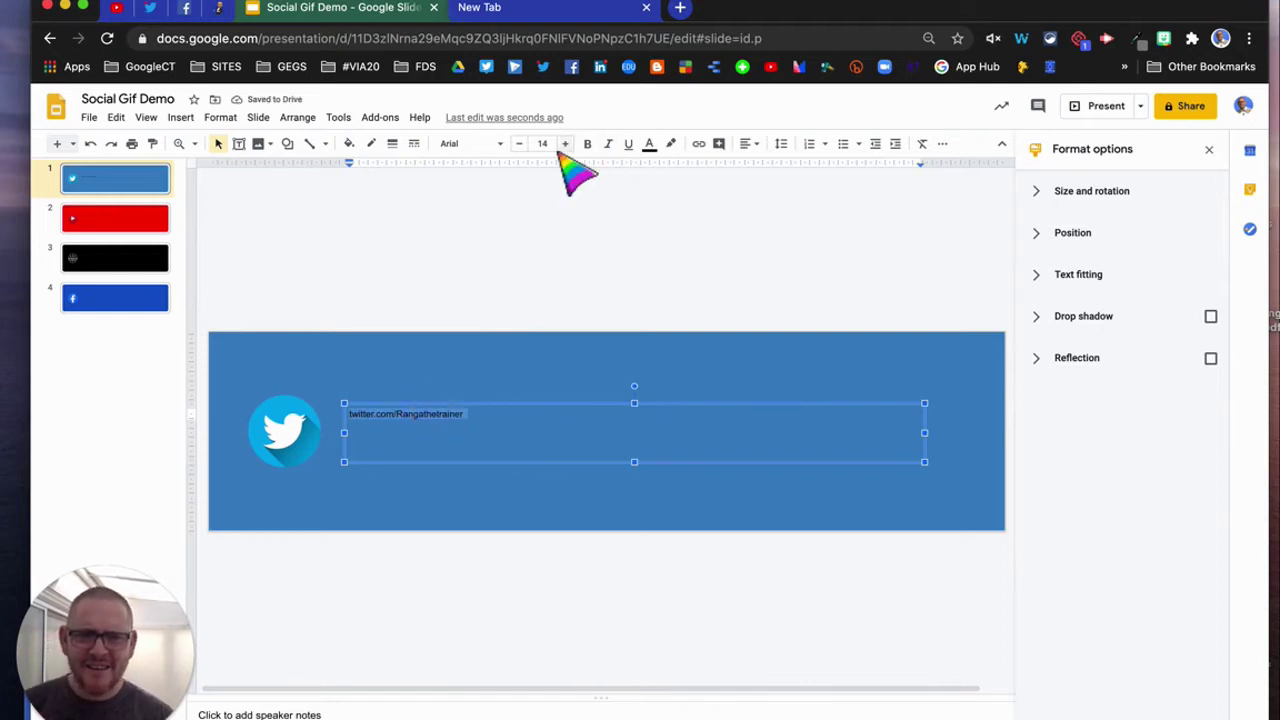
{"action": "left_click", "coordinate": [650, 150]}
{"action": "left_click", "coordinate": [794, 172]}
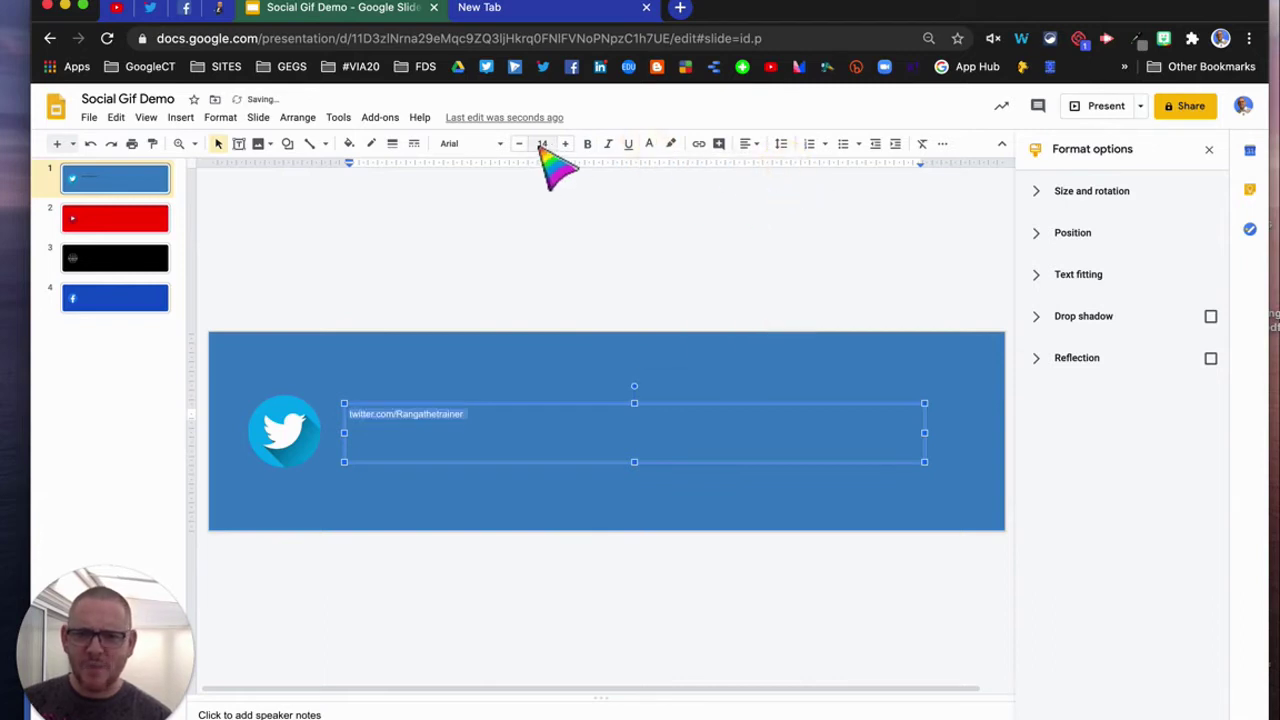
{"action": "left_click", "coordinate": [588, 146]}
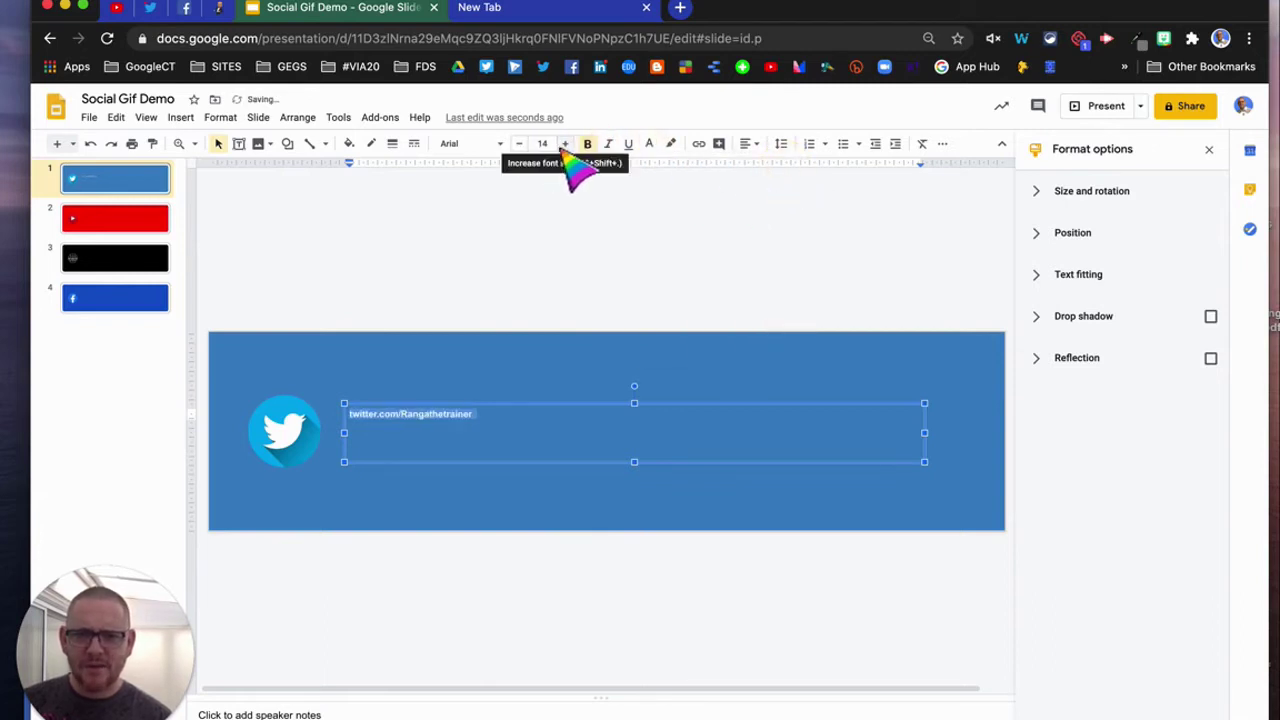
Increase the Twitter address text to font size 59
{"action": "left_click", "coordinate": [565, 146]}
{"action": "left_click", "coordinate": [568, 145]}
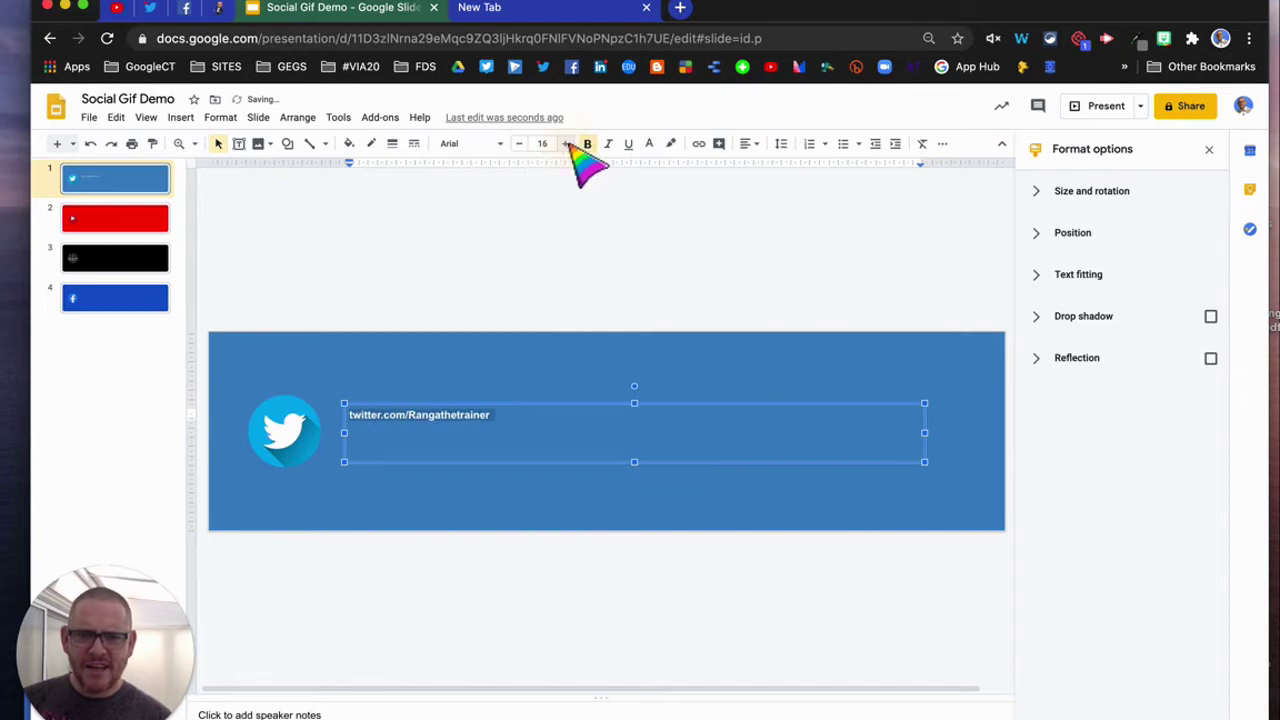
{"action": "left_click", "coordinate": [567, 145]}
{"action": "left_click", "coordinate": [567, 145]}
{"action": "left_click", "coordinate": [567, 145]}
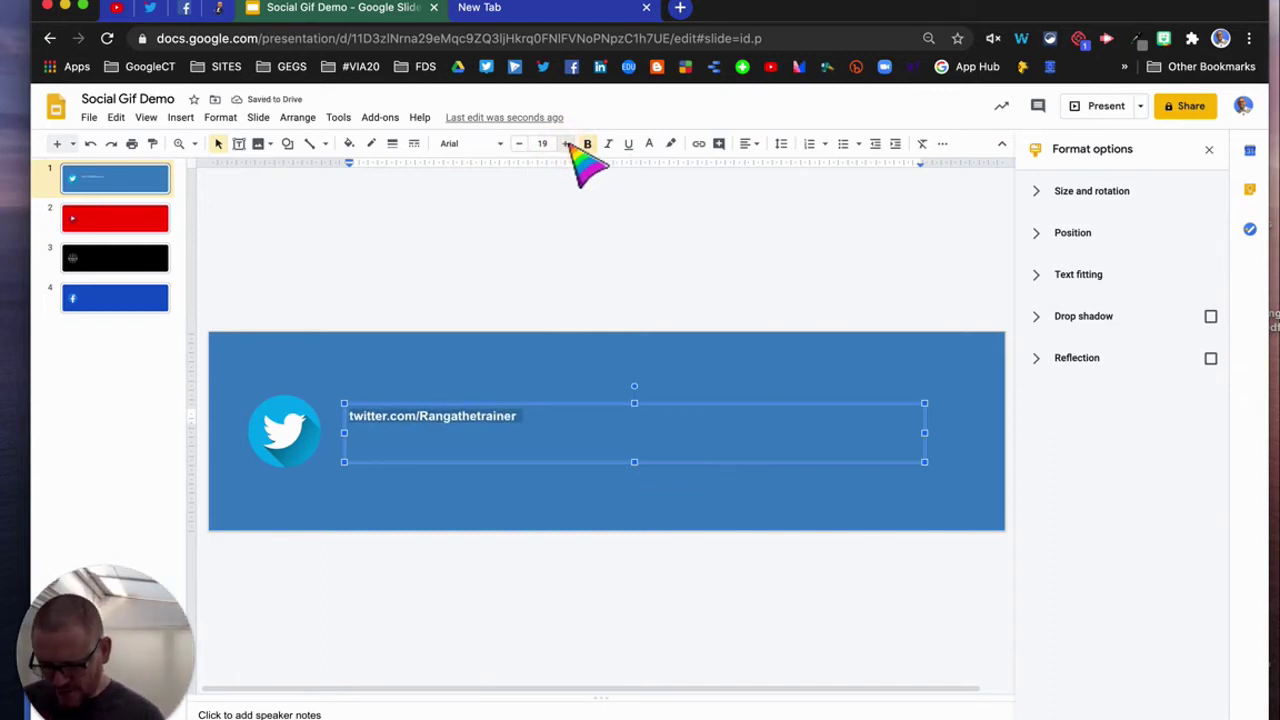
{"action": "left_click", "coordinate": [567, 145]}
{"action": "left_click", "coordinate": [567, 145]}
{"action": "left_click", "coordinate": [567, 145]}
{"action": "left_click", "coordinate": [567, 145]}
{"action": "left_click", "coordinate": [567, 145]}
{"action": "left_click", "coordinate": [567, 145]}
{"action": "left_click", "coordinate": [567, 145]}
{"action": "left_click", "coordinate": [567, 145]}
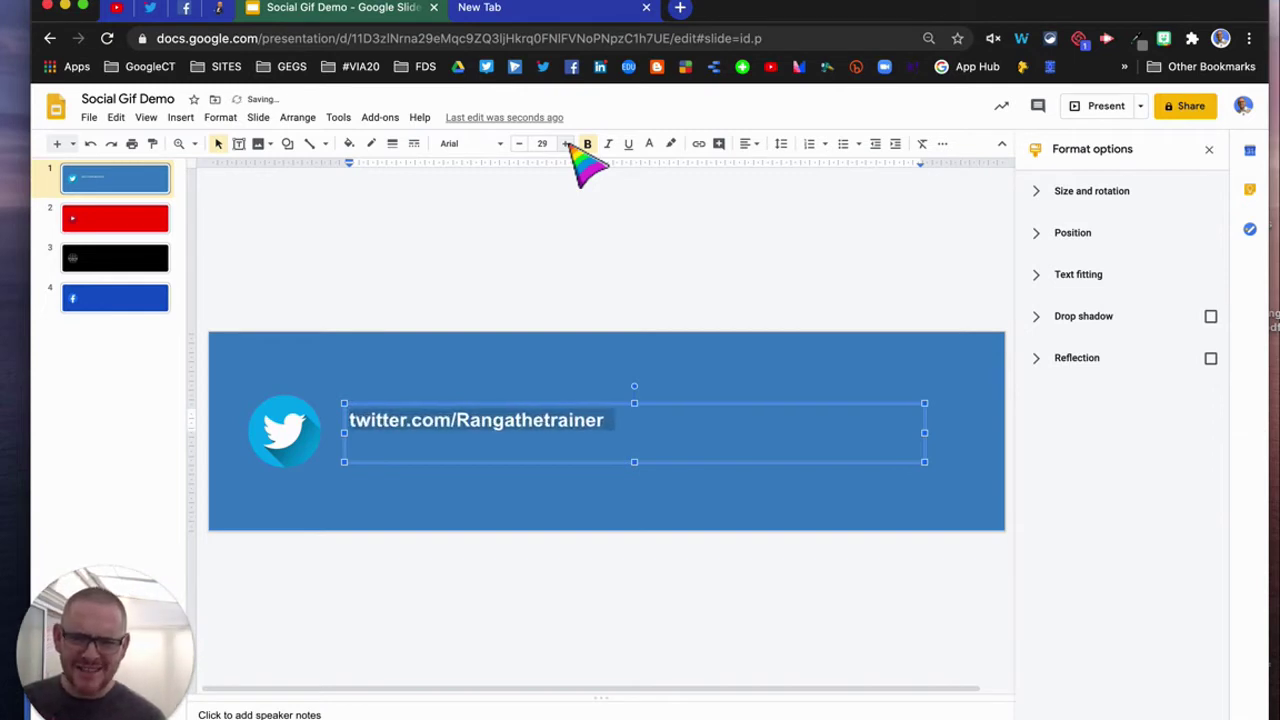
{"action": "left_click", "coordinate": [567, 145]}
{"action": "left_click", "coordinate": [567, 145]}
{"action": "left_click", "coordinate": [567, 145]}
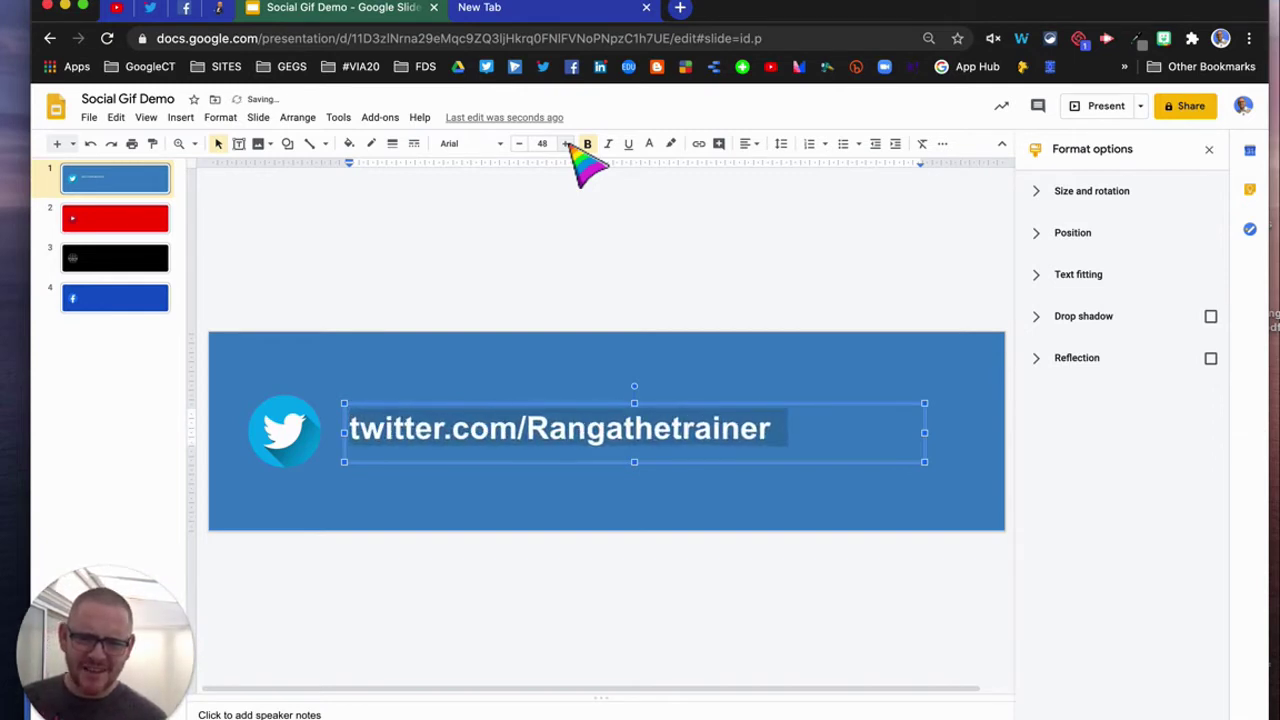
{"action": "left_click", "coordinate": [567, 145]}
{"action": "left_click", "coordinate": [567, 145]}
{"action": "left_click", "coordinate": [567, 145]}
{"action": "left_click", "coordinate": [567, 145]}
{"action": "left_click", "coordinate": [567, 145]}
{"action": "left_click", "coordinate": [567, 145]}
{"action": "left_click", "coordinate": [567, 145]}
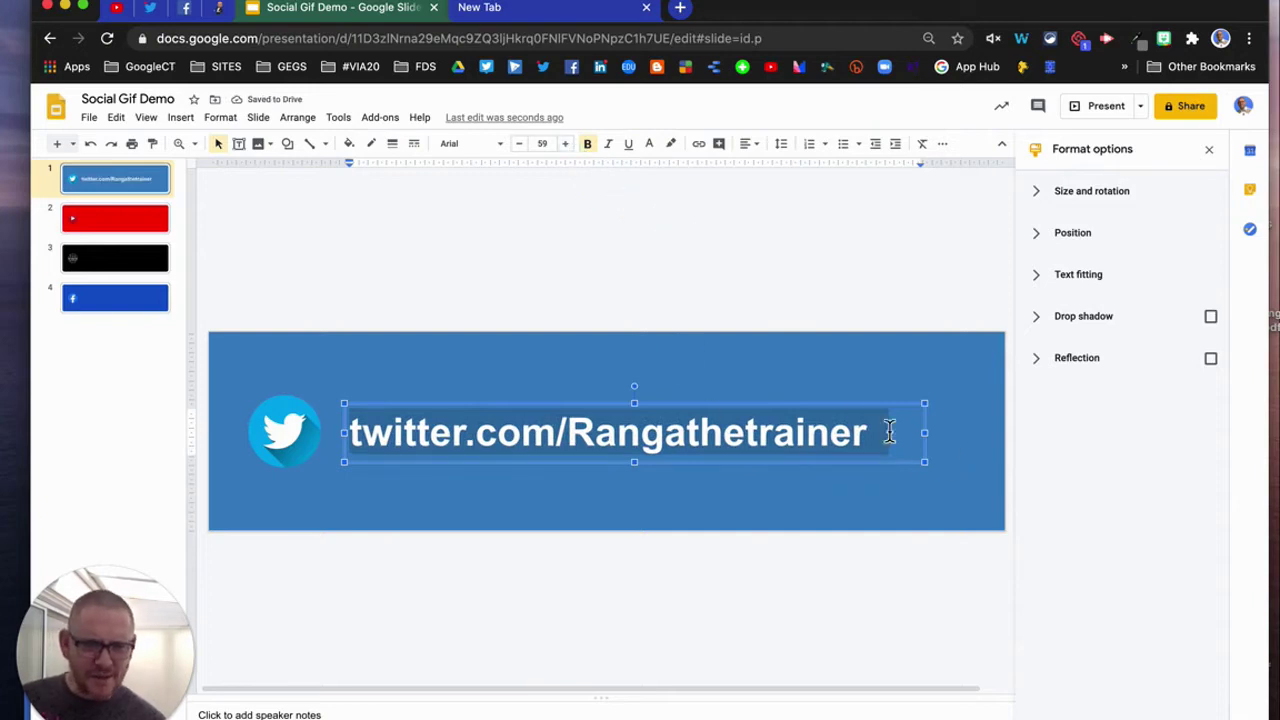
{"action": "left_click", "coordinate": [957, 429]}
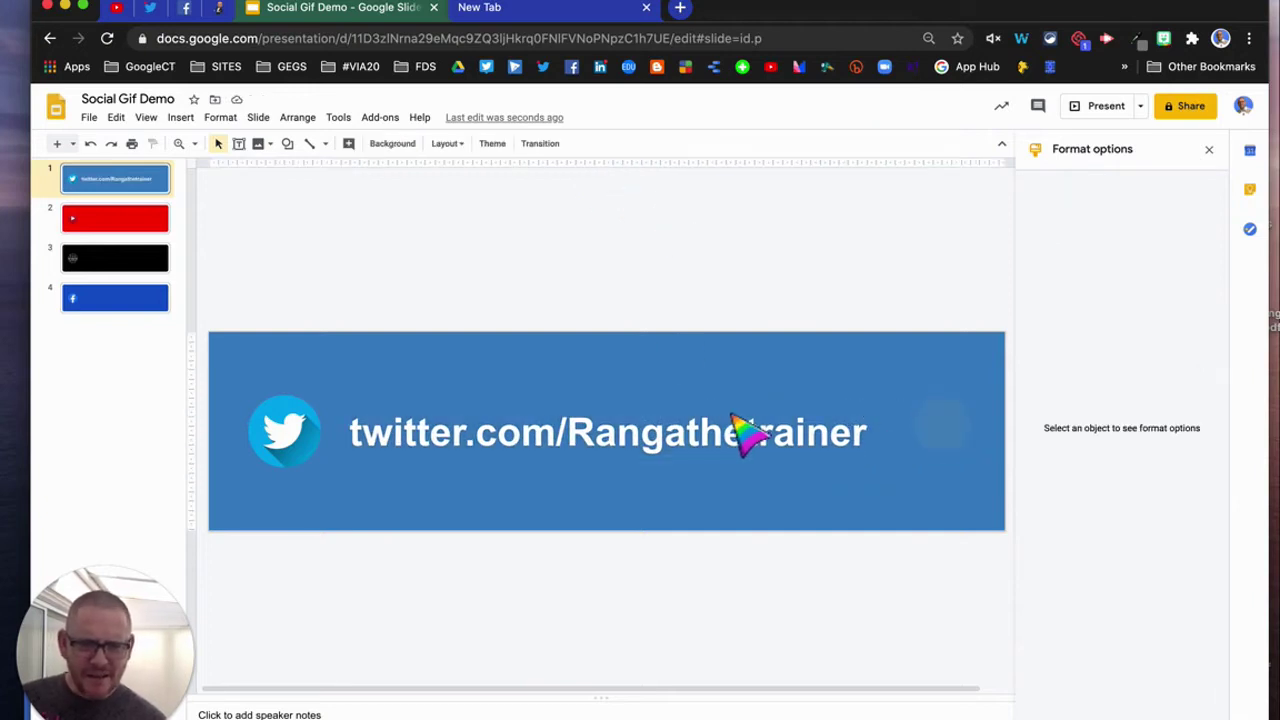
Move the Twitter address text box slightly up and to the right on the slide
{"action": "left_click", "coordinate": [634, 420]}
{"action": "left_click_drag", "start_coordinate": [660, 402], "coordinate": [677, 400]}
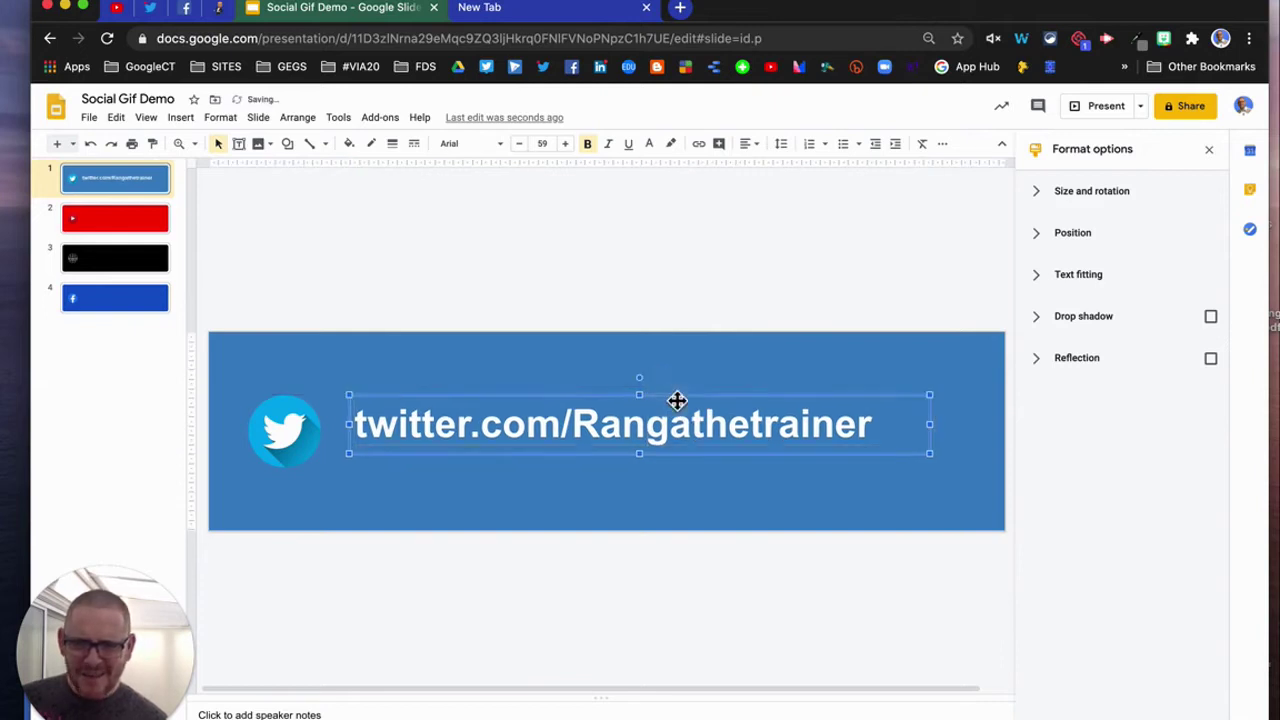
{"action": "left_click", "coordinate": [924, 248]}
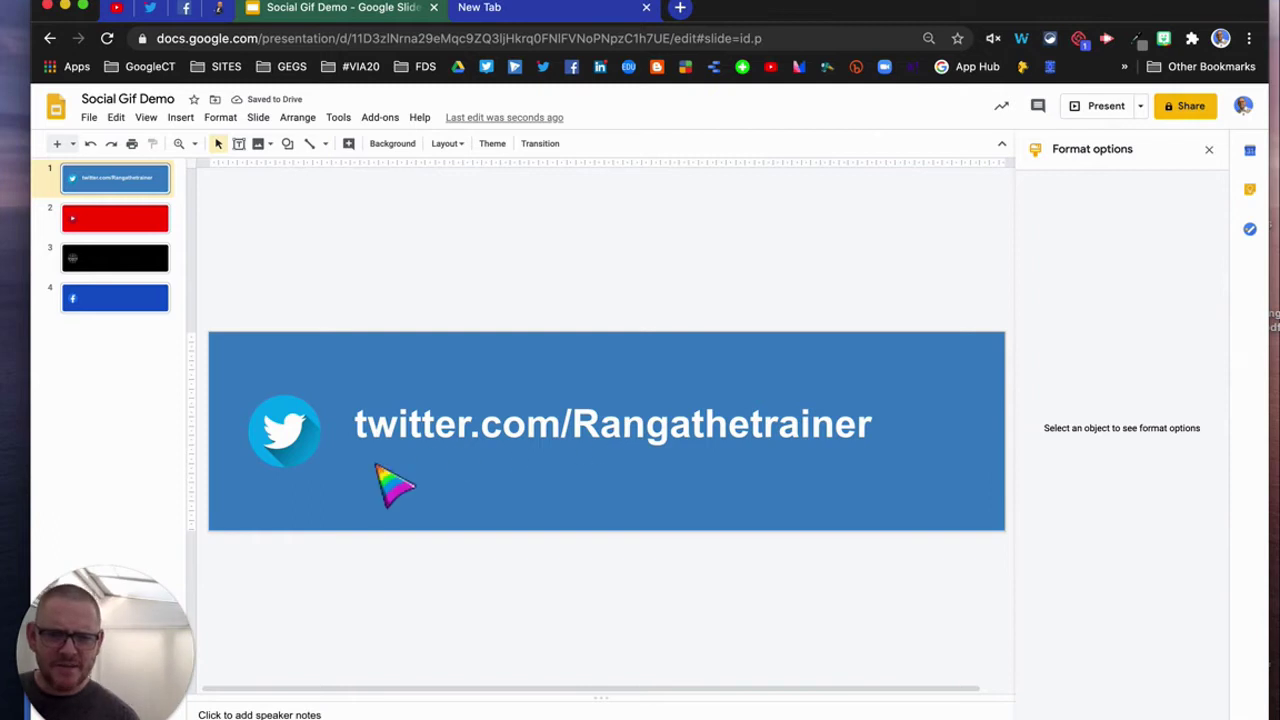
Copy the YouTube channel's web address for use on the red second slide
{"action": "left_click", "coordinate": [130, 220]}
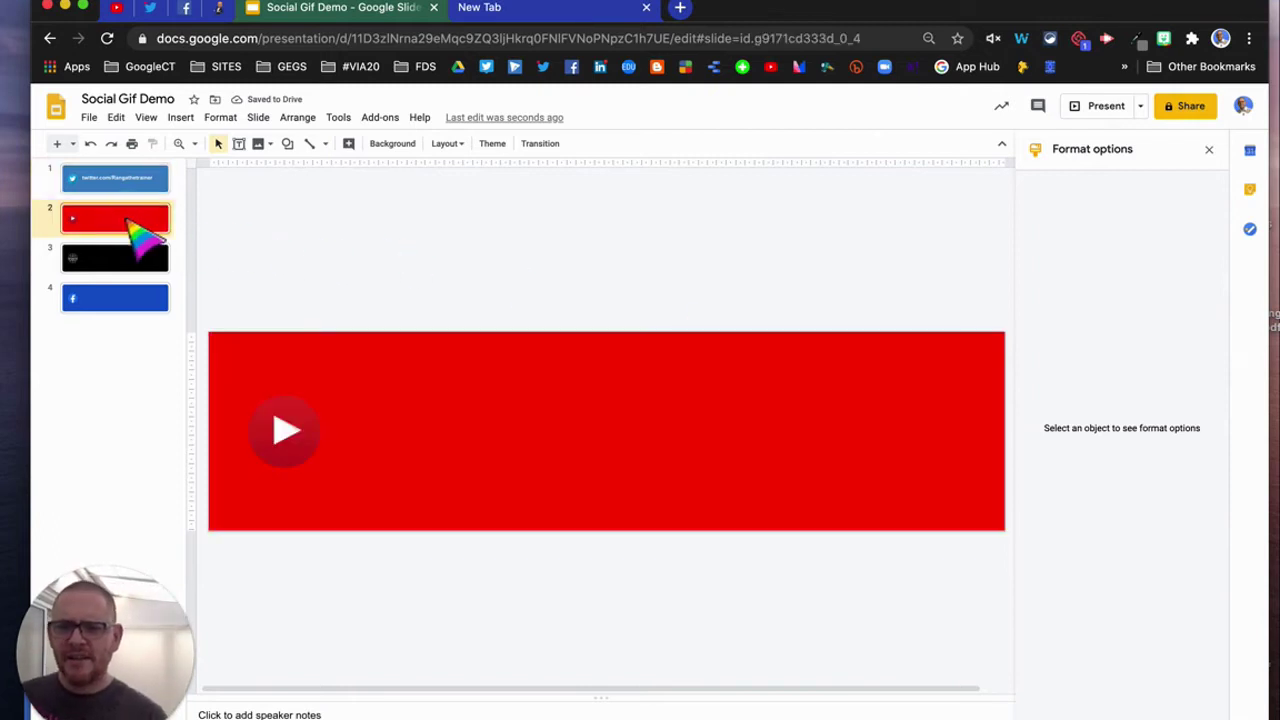
{"action": "left_click", "coordinate": [117, 8]}
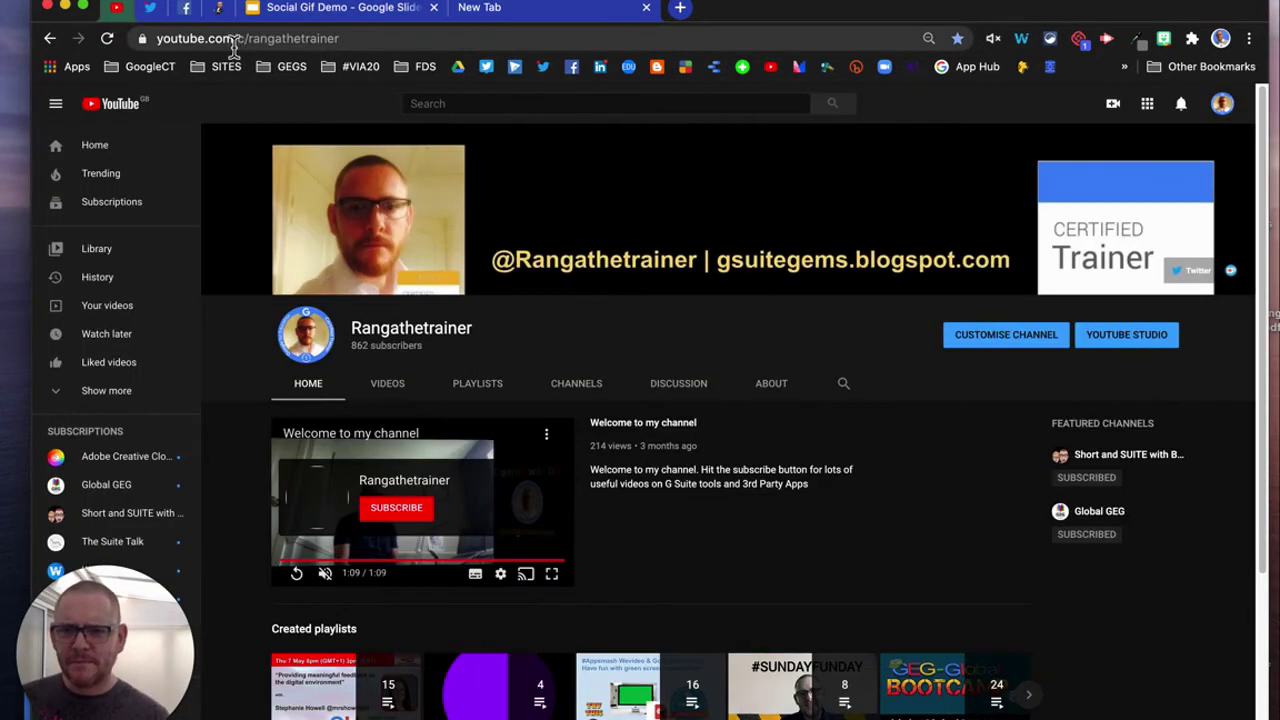
{"action": "left_click", "coordinate": [233, 40]}
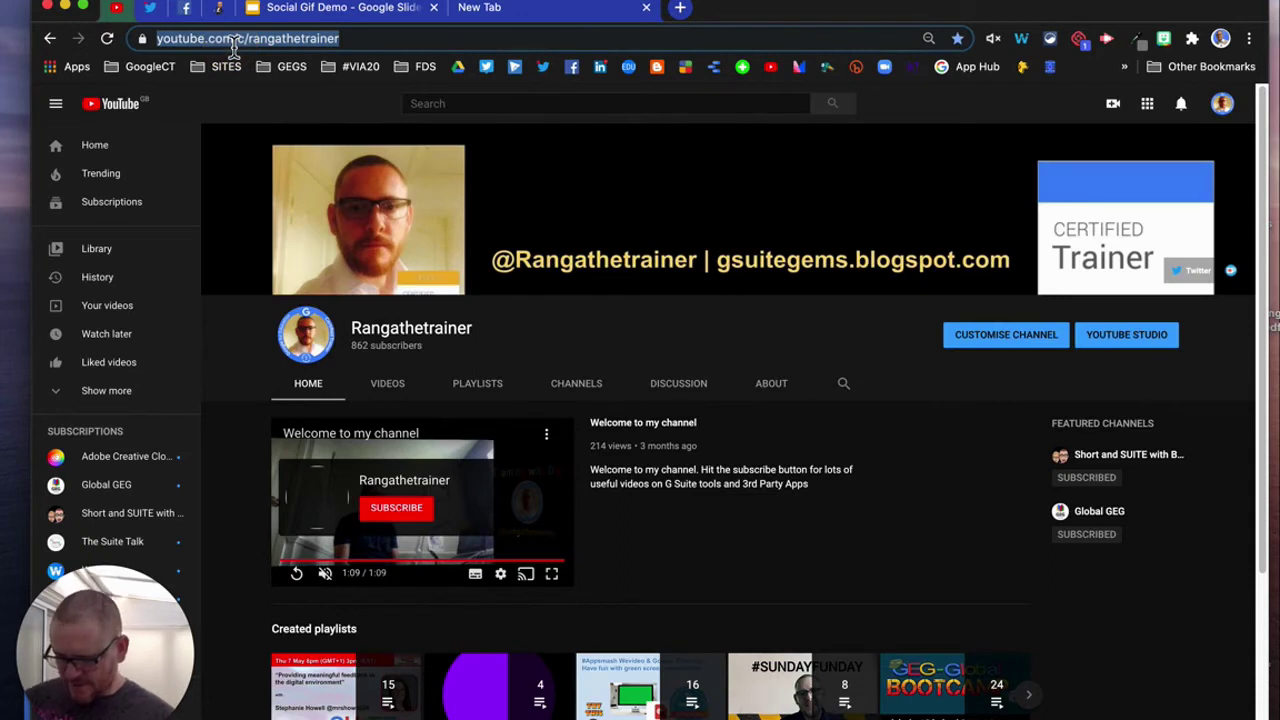
{"action": "left_click", "coordinate": [355, 10]}
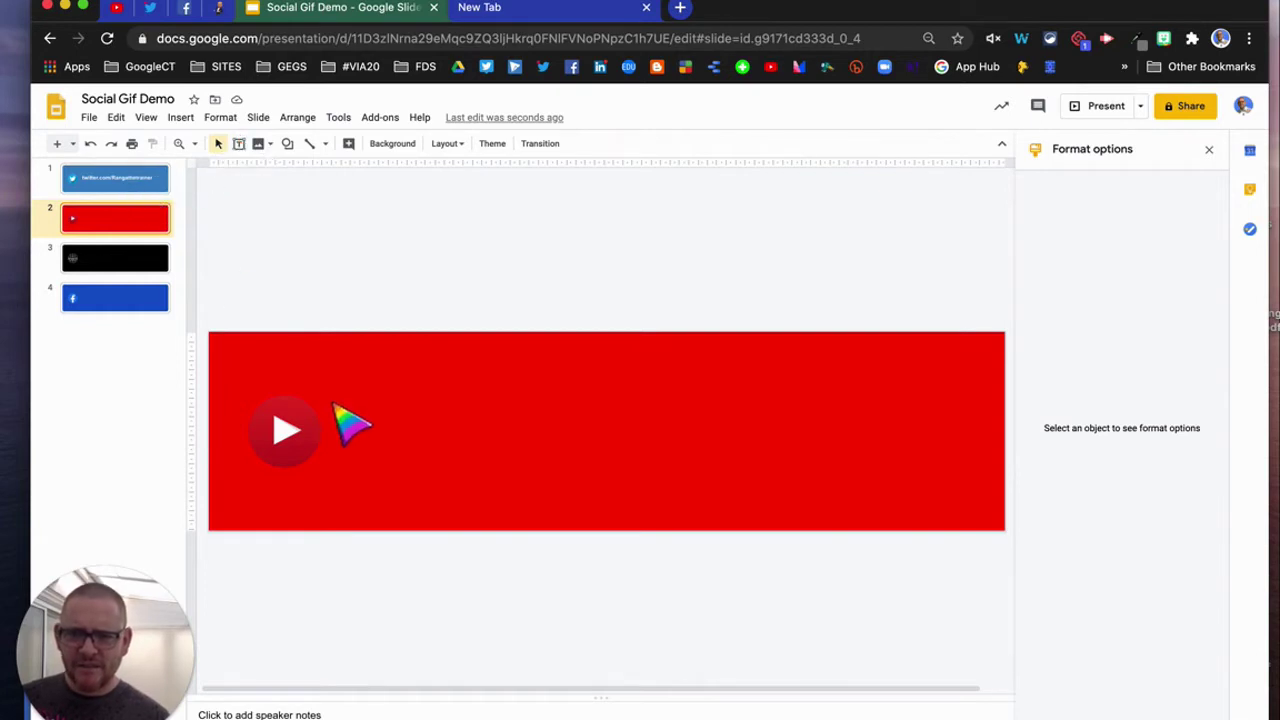
Draw a wide text box beside the play icon on the red slide and set its text colour to white
{"action": "left_click", "coordinate": [239, 143]}
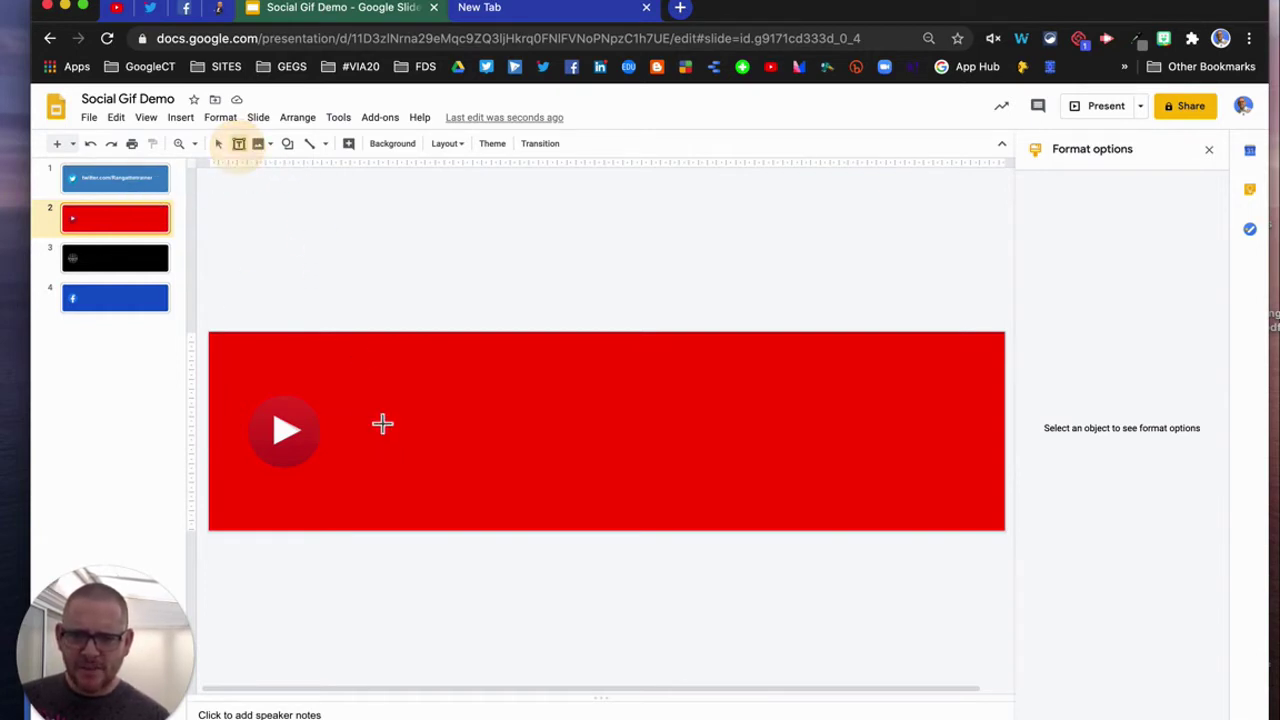
{"action": "left_click_drag", "start_coordinate": [328, 398], "coordinate": [913, 459]}
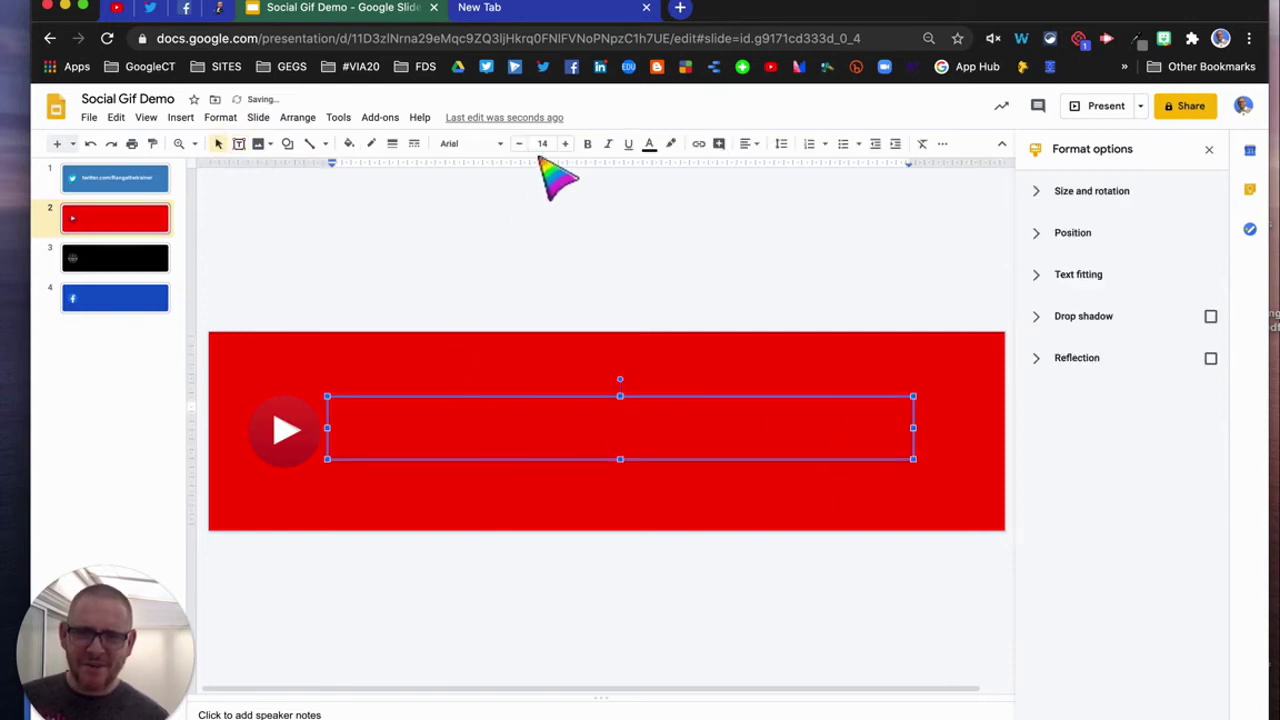
{"action": "left_click", "coordinate": [648, 145]}
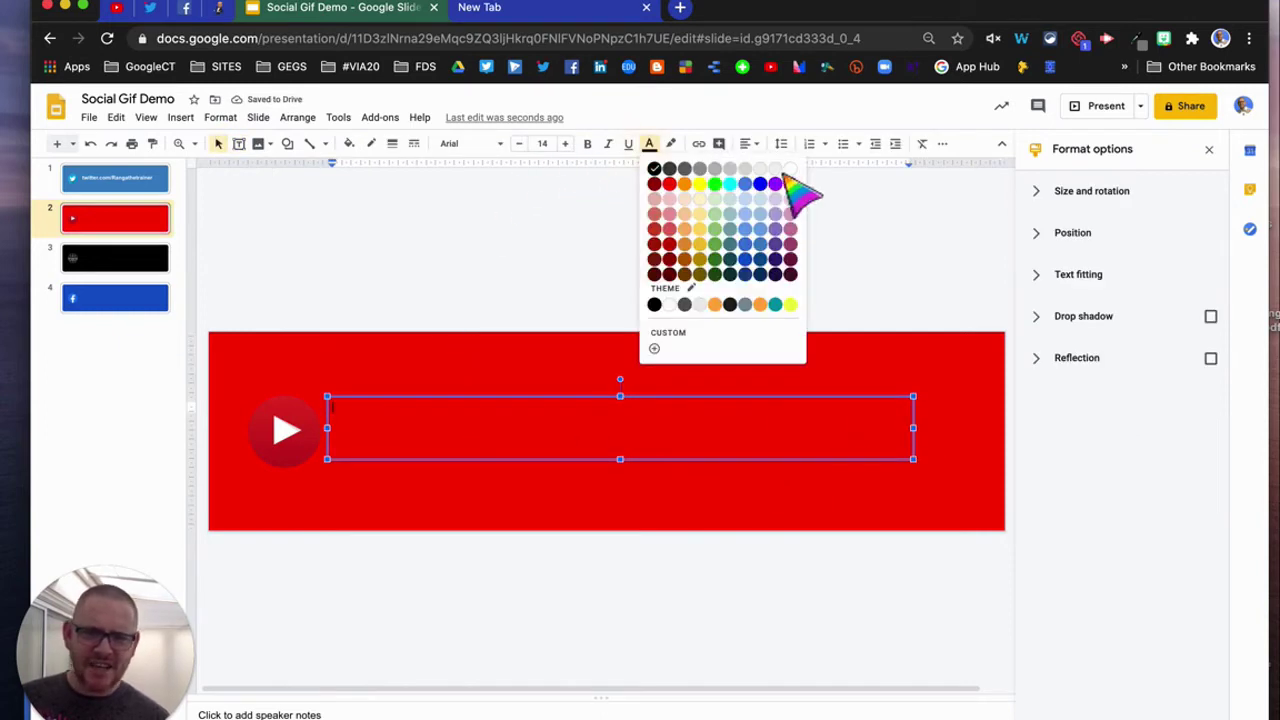
{"action": "left_click", "coordinate": [786, 170]}
Paste the YouTube channel address into the red slide's text box and remove its hyperlink
{"action": "left_click", "coordinate": [387, 425]}
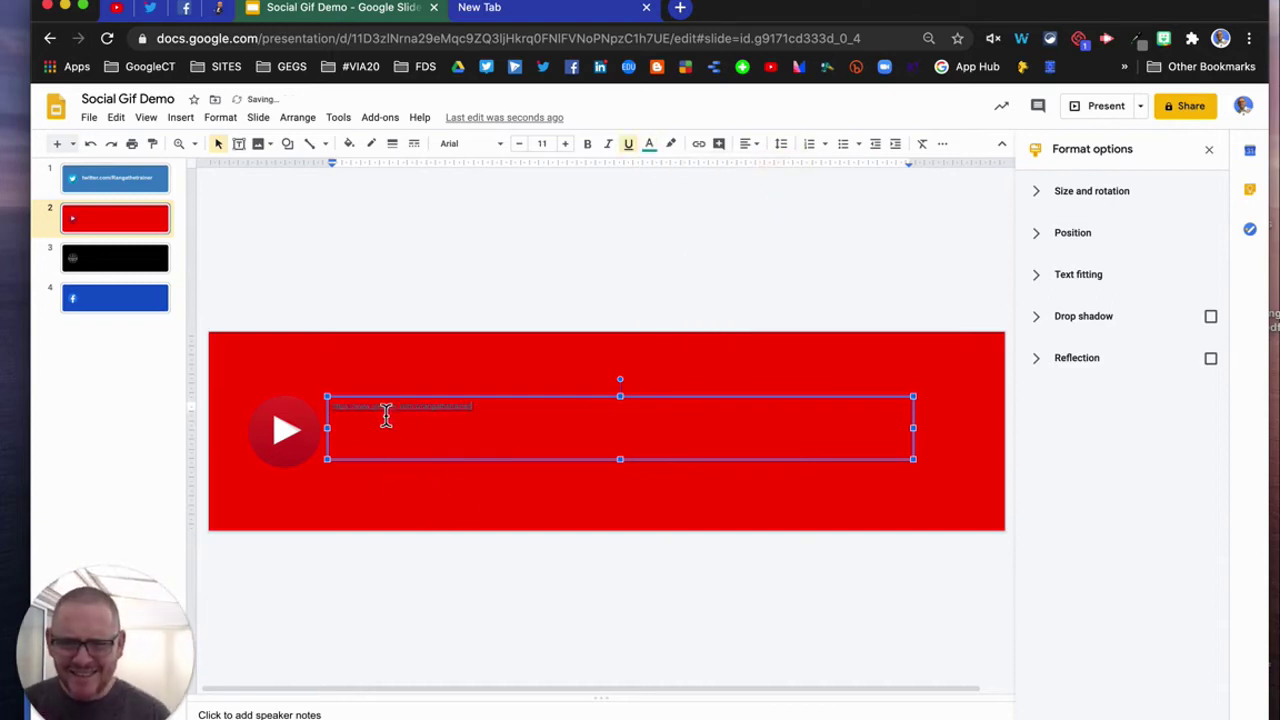
{"action": "left_click", "coordinate": [386, 418]}
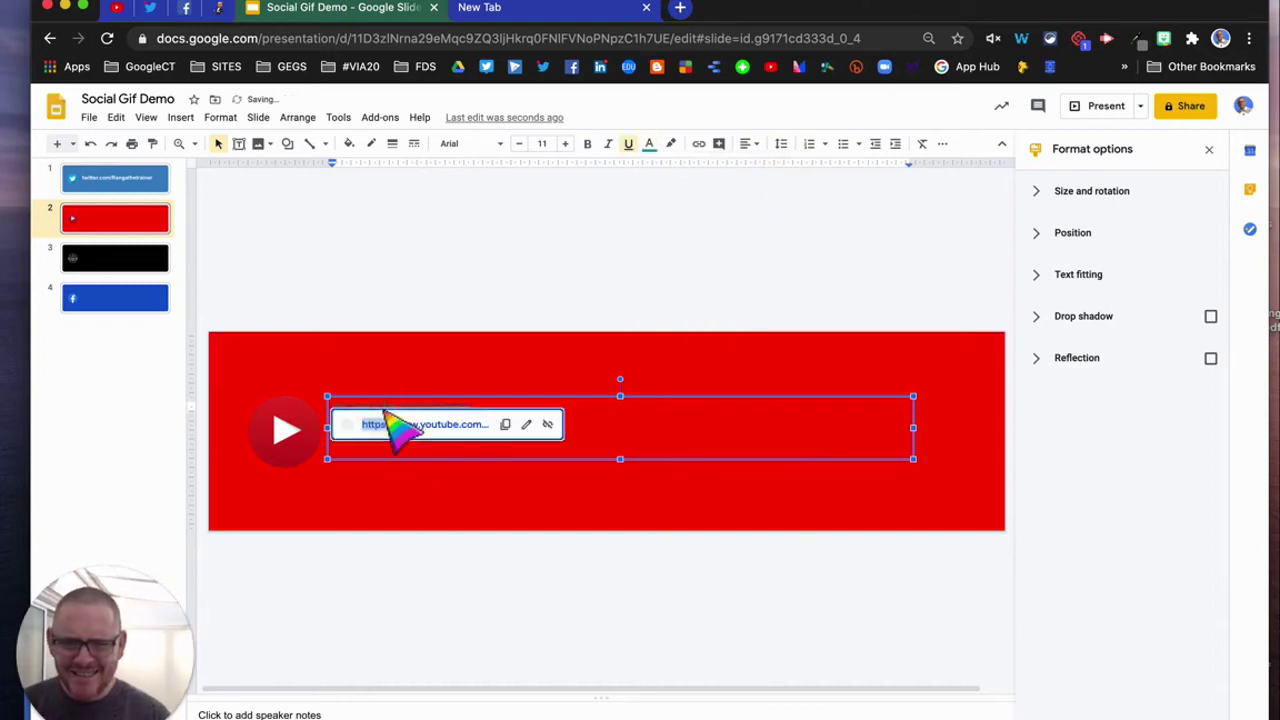
{"action": "left_click", "coordinate": [548, 424]}
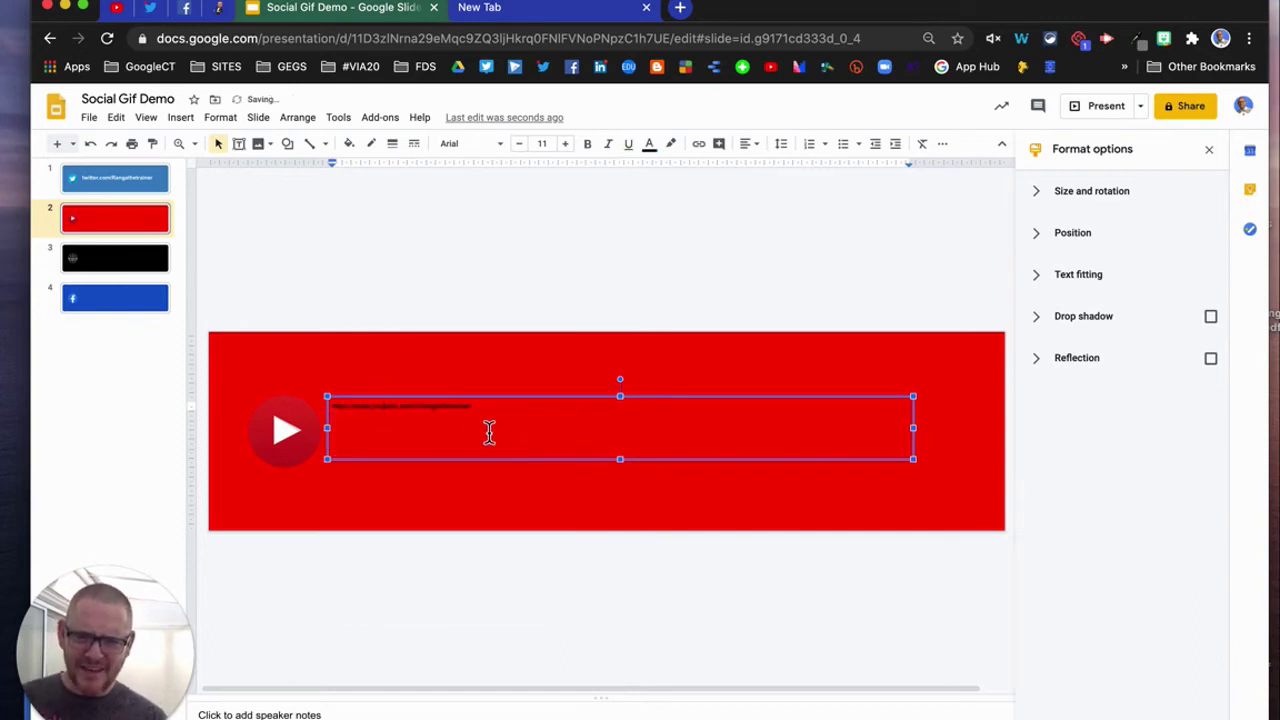
Set the text colour of the whole YouTube address on the red slide to white
{"action": "triple_click", "coordinate": [412, 410]}
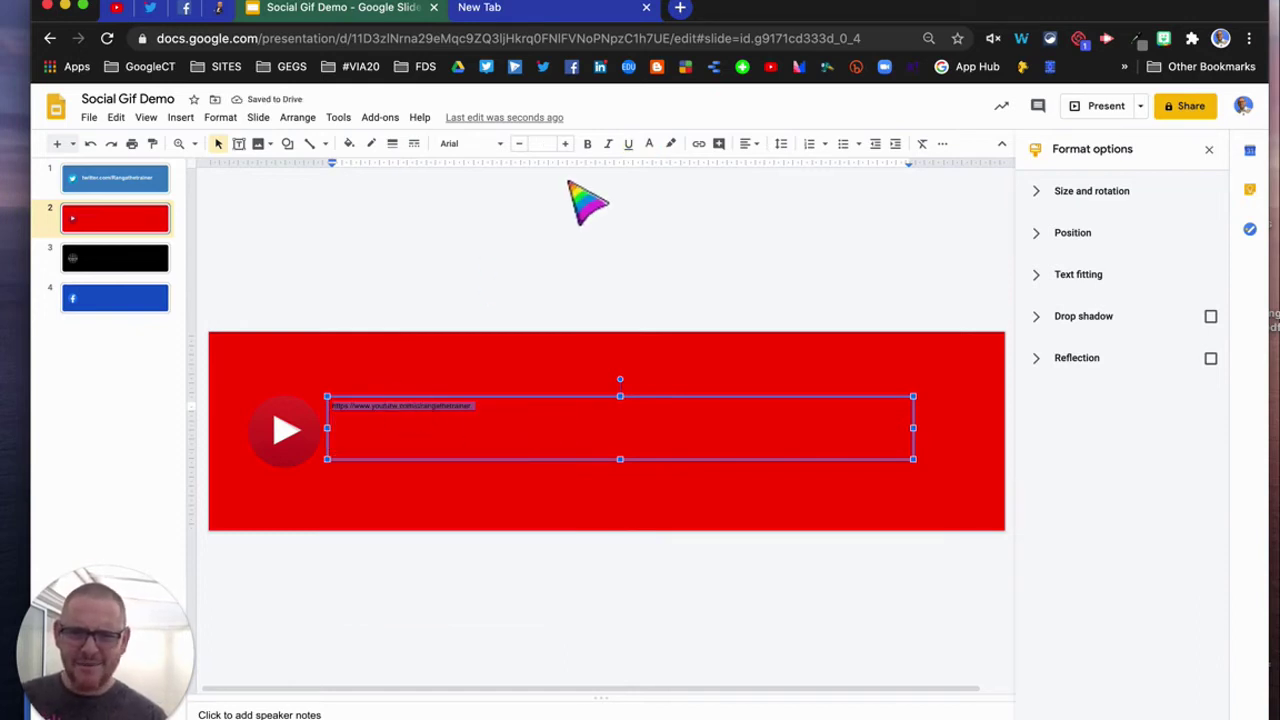
{"action": "left_click", "coordinate": [392, 410]}
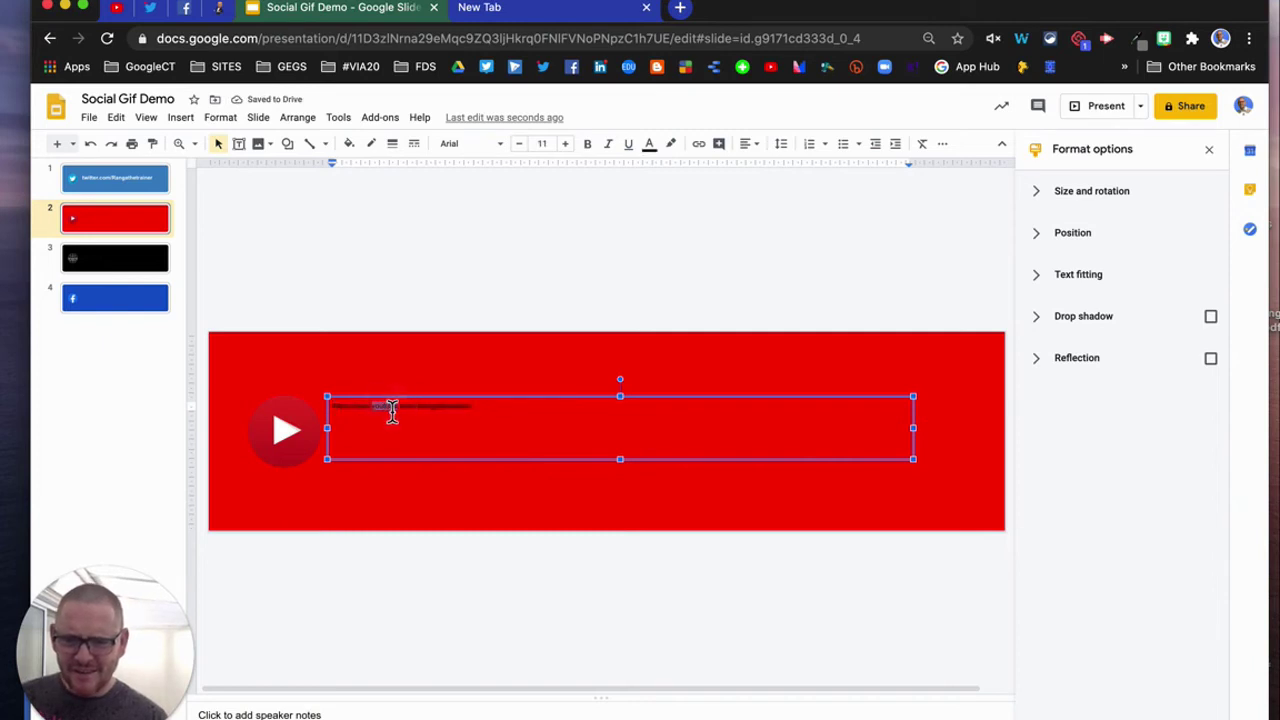
{"action": "double_click", "coordinate": [391, 408]}
{"action": "left_click_drag", "start_coordinate": [481, 408], "coordinate": [322, 409]}
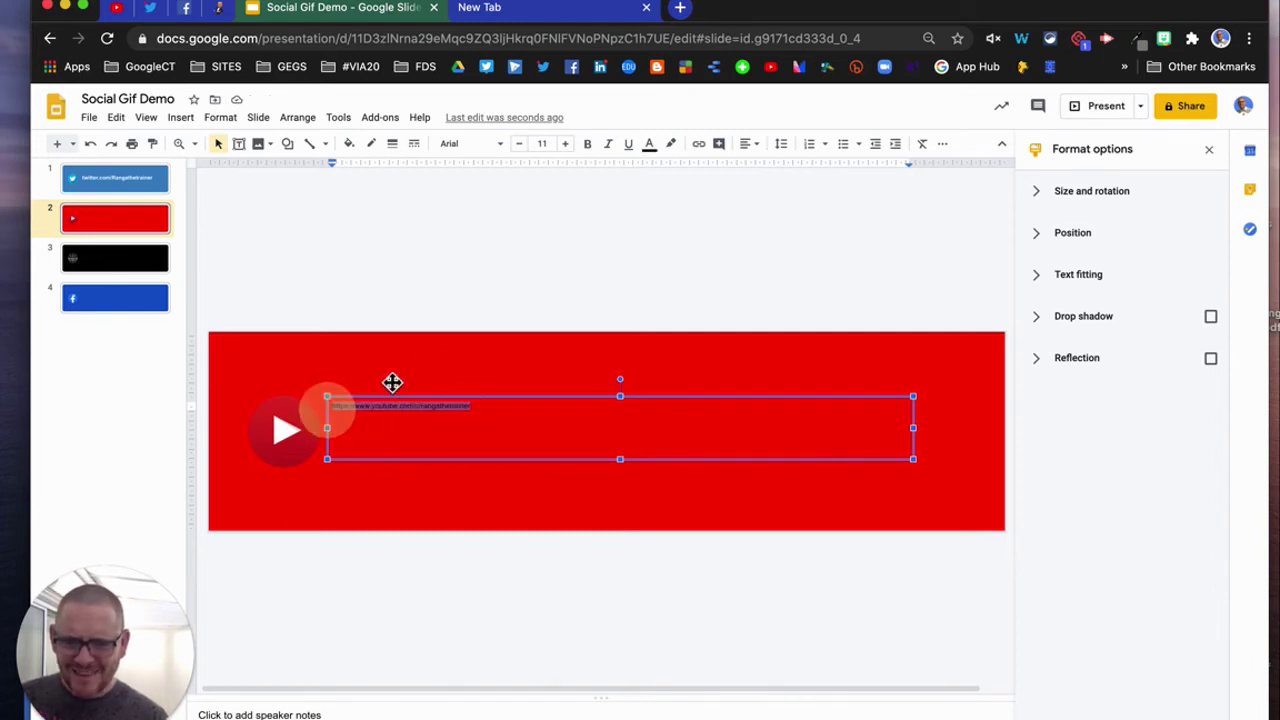
{"action": "left_click", "coordinate": [649, 143]}
{"action": "left_click", "coordinate": [790, 169]}
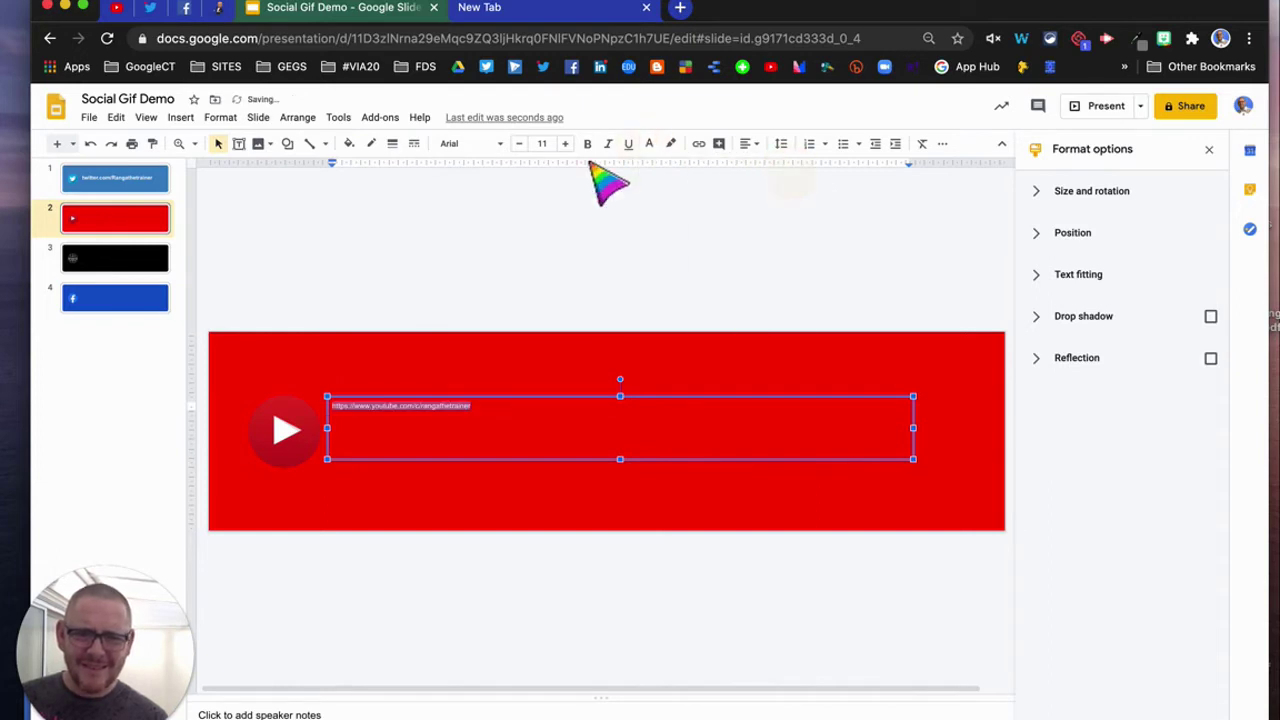
Make the YouTube address bold and set its font size to 24
{"action": "left_click", "coordinate": [565, 144]}
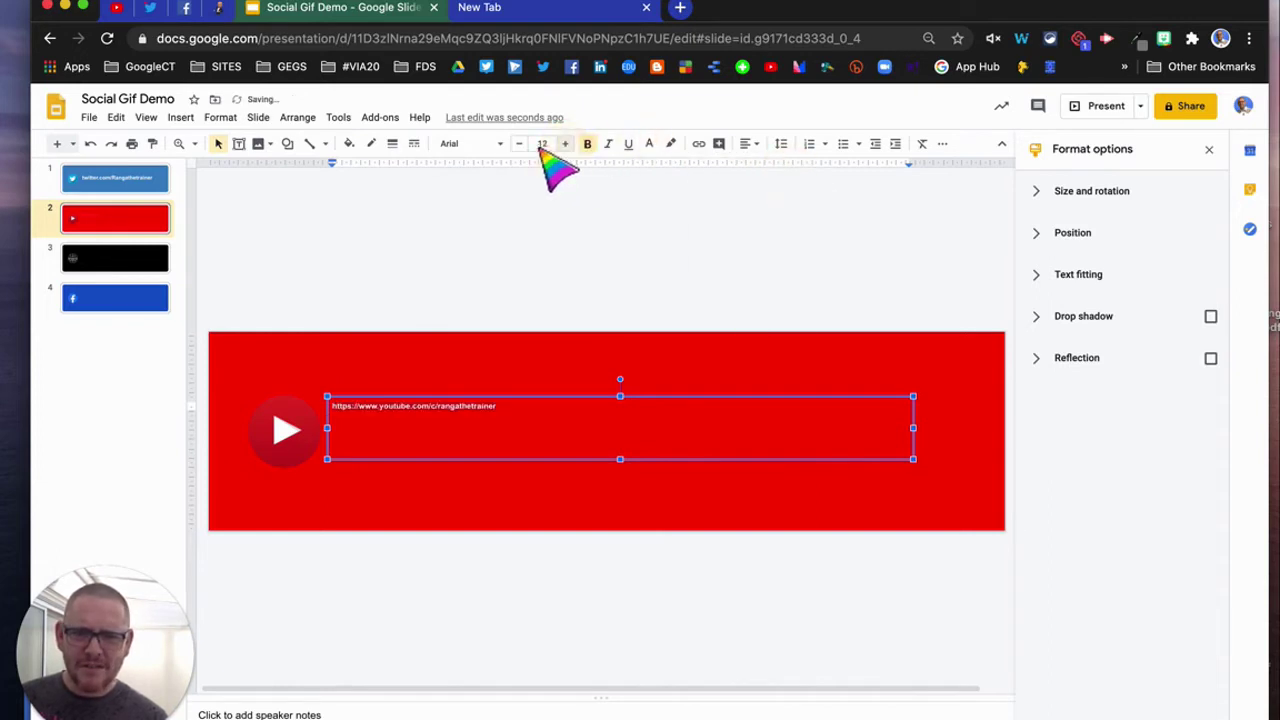
{"action": "left_click", "coordinate": [541, 144]}
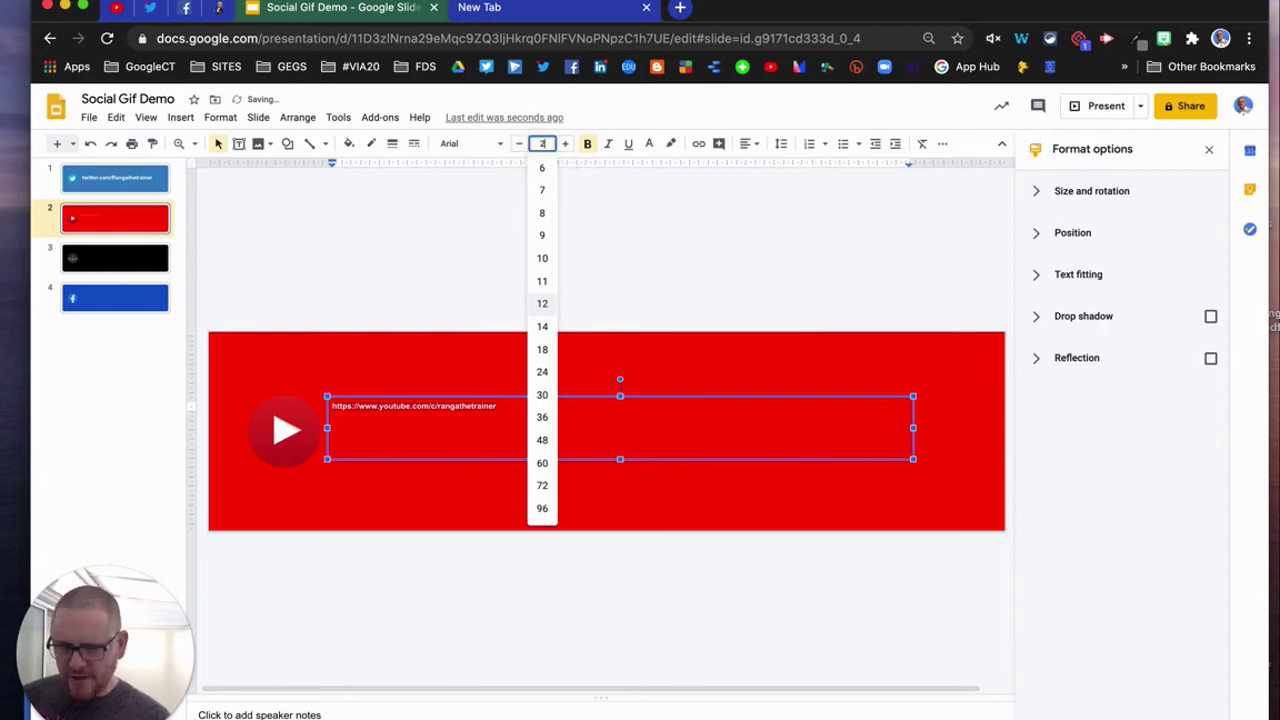
{"action": "type", "text": "24"}
{"action": "key", "text": "Return"}
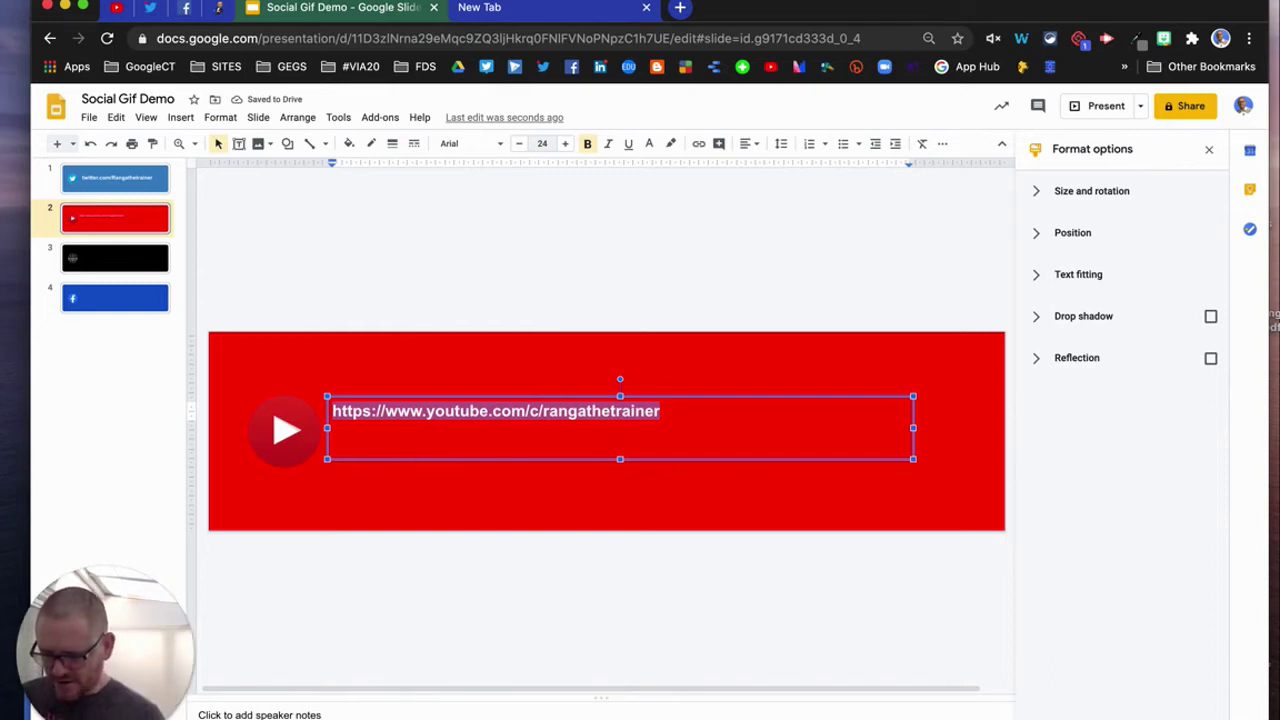
Increase the YouTube address's font size in single-point increments to 44
{"action": "key", "text": "super+shift+period"}
{"action": "key", "text": "super+shift+period"}
{"action": "key", "text": "super+shift+period"}
{"action": "key", "text": "super+shift+period"}
{"action": "key", "text": "super+shift+period"}
{"action": "key", "text": "super+shift+period"}
{"action": "key", "text": "super+shift+period"}
{"action": "key", "text": "super+shift+period"}
{"action": "key", "text": "super+shift+period"}
{"action": "key", "text": "super+shift+period"}
{"action": "key", "text": "super+shift+period"}
{"action": "key", "text": "super+shift+period"}
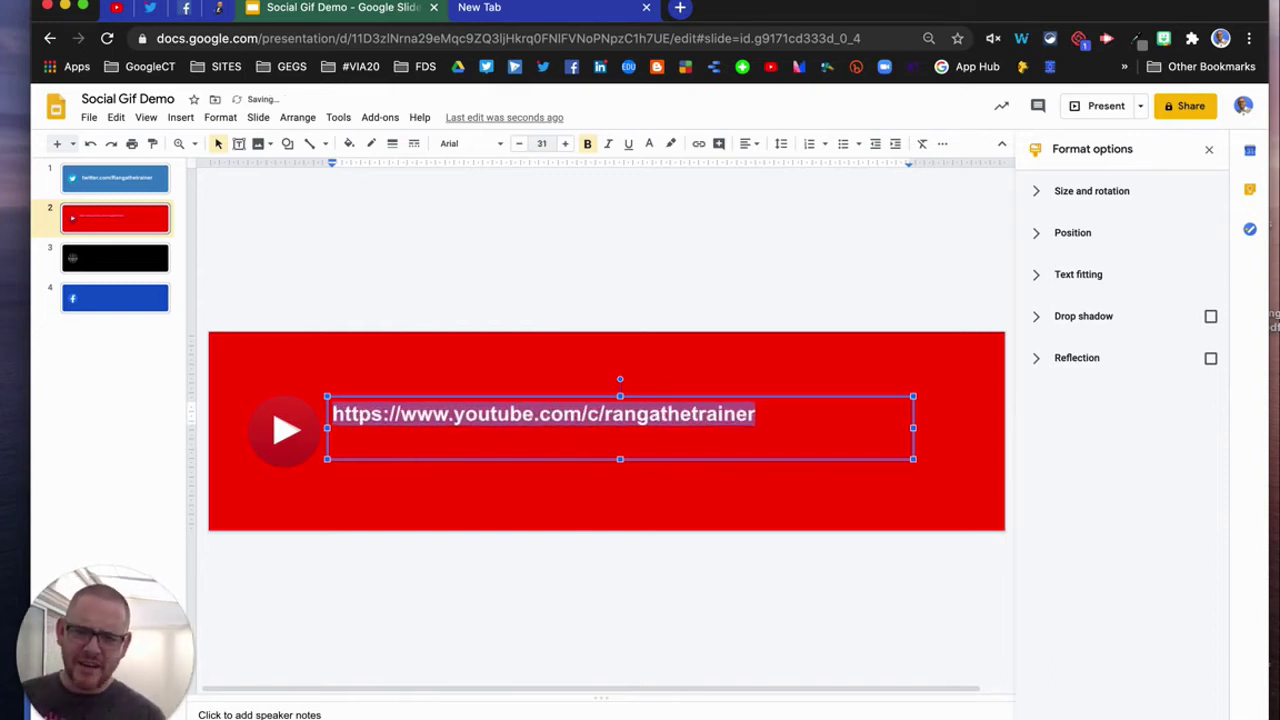
{"action": "key", "text": "super+shift+period"}
{"action": "key", "text": "super+shift+period"}
{"action": "key", "text": "super+shift+period"}
{"action": "key", "text": "super+shift+period"}
{"action": "key", "text": "super+shift+period"}
{"action": "key", "text": "super+shift+period"}
{"action": "key", "text": "super+shift+period"}
{"action": "key", "text": "super+shift+period"}
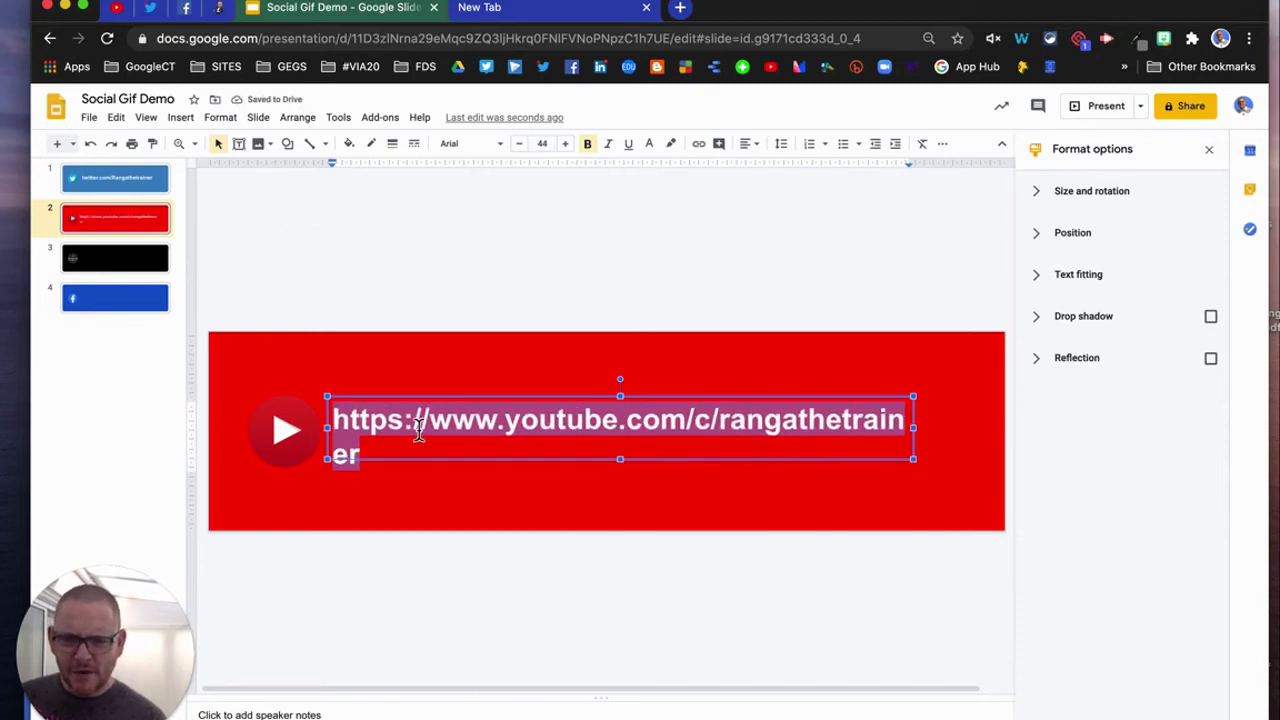
{"action": "left_click", "coordinate": [380, 418]}
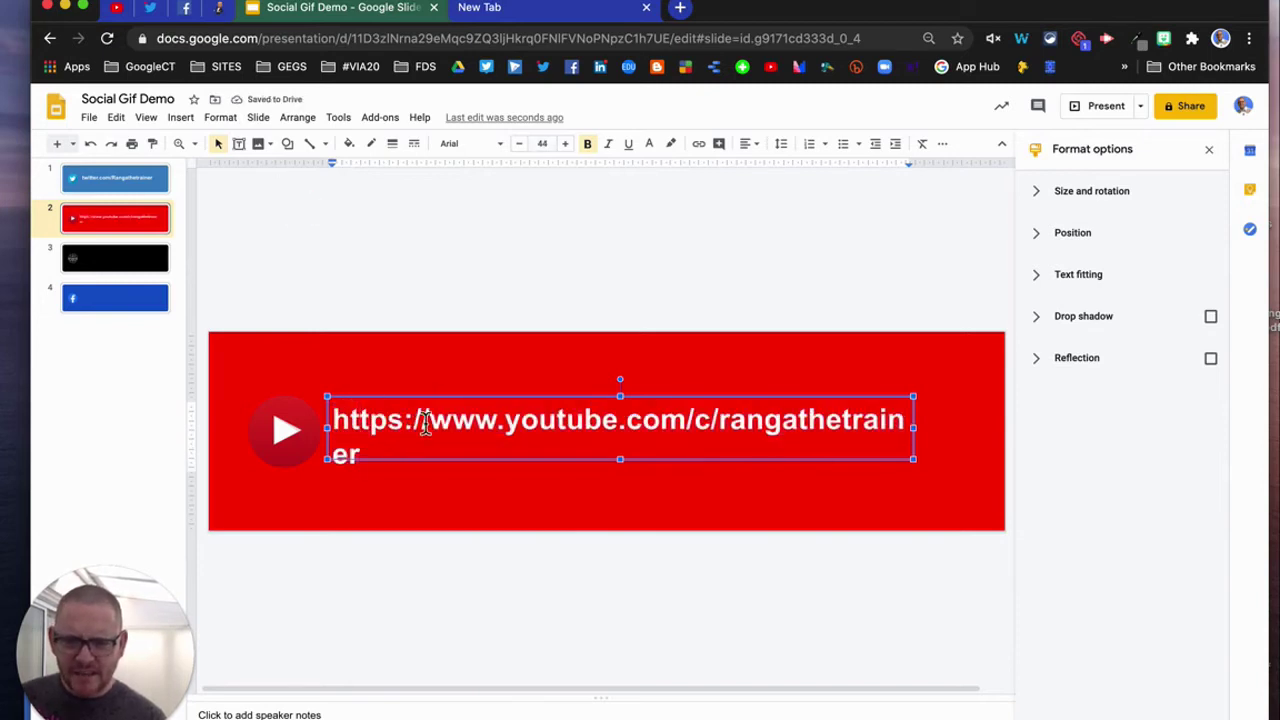
{"action": "left_click_drag", "start_coordinate": [430, 422], "coordinate": [323, 425]}
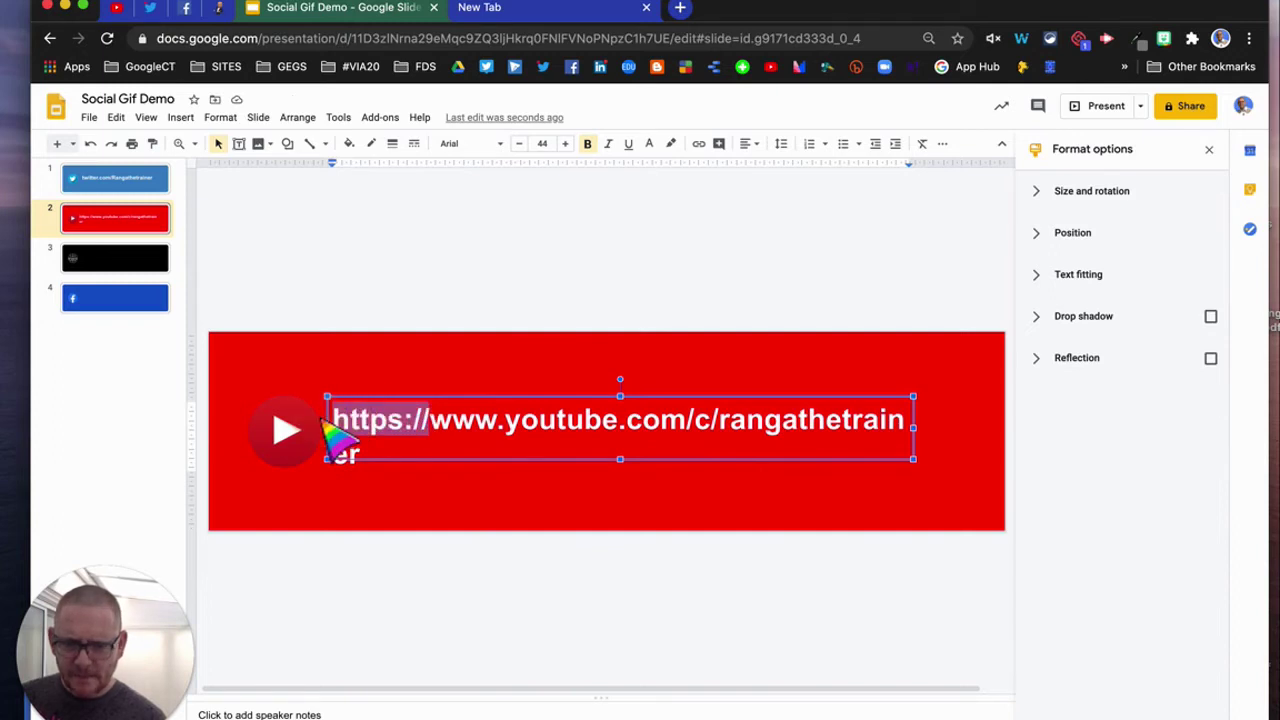
{"action": "key", "text": "BackSpace"}
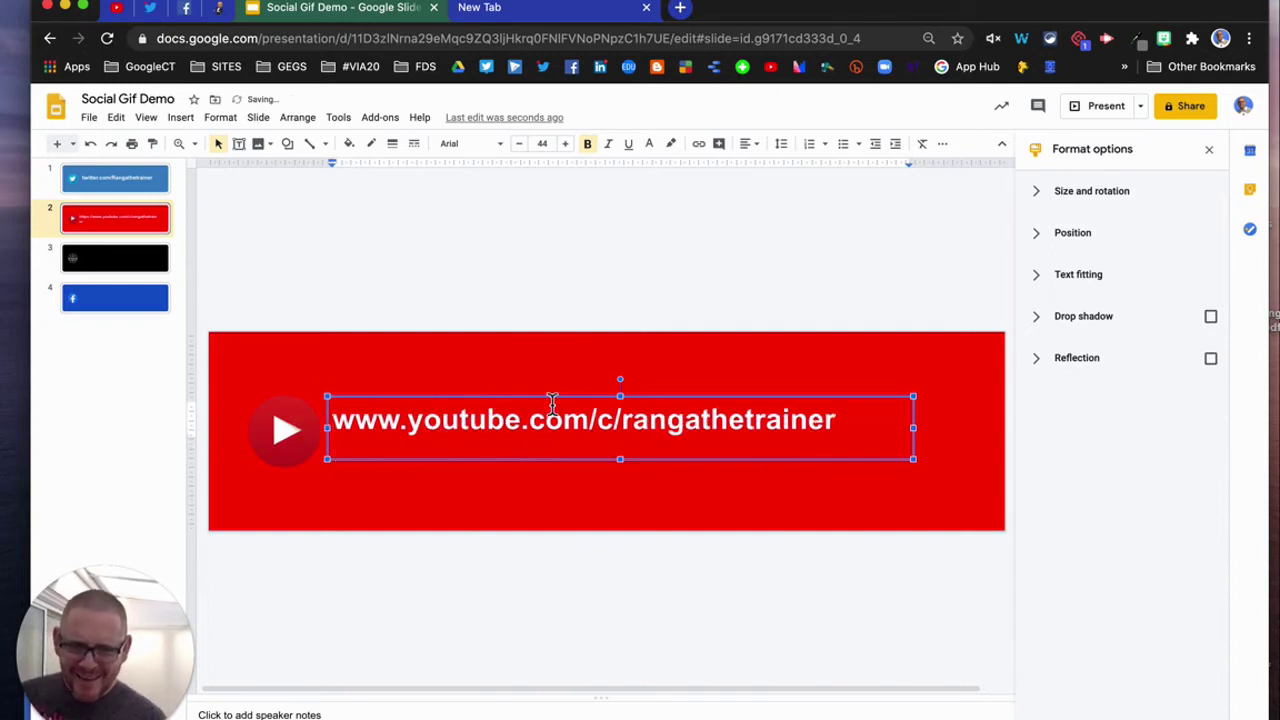
{"action": "left_click_drag", "start_coordinate": [566, 402], "coordinate": [579, 425]}
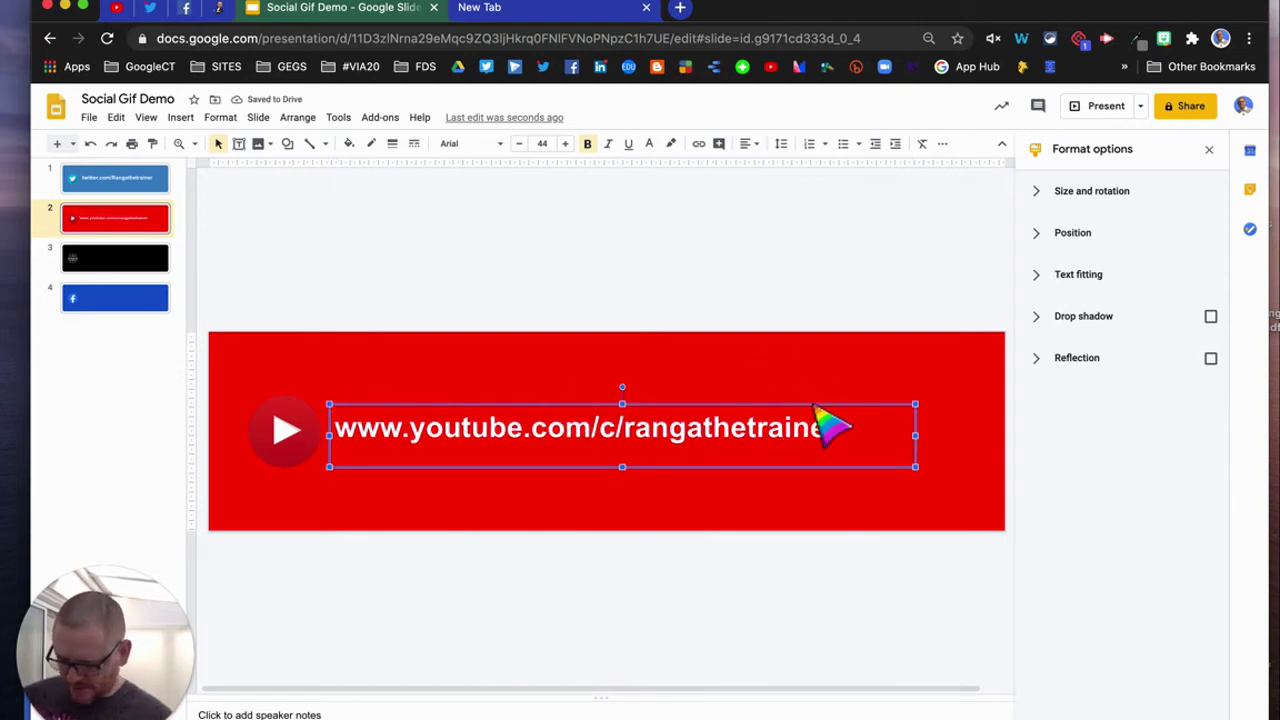
Paste a copy of the YouTube address text box onto the black website slide
{"action": "left_click", "coordinate": [120, 262]}
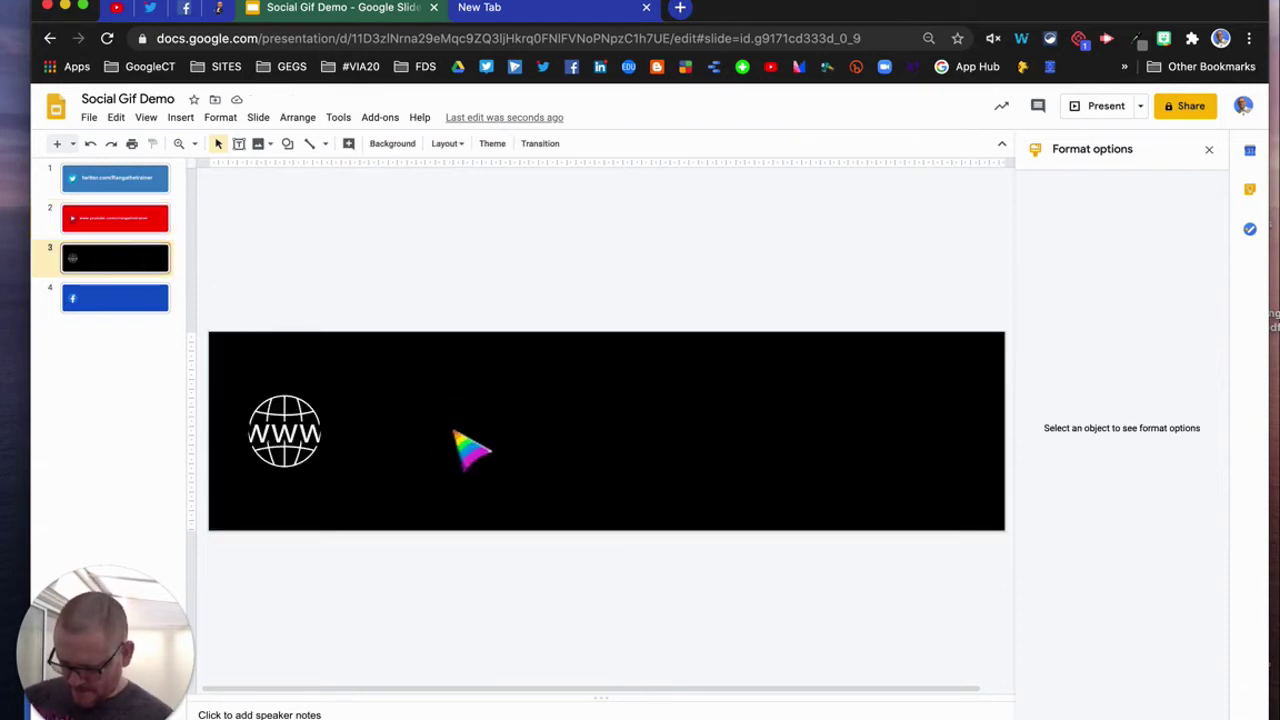
{"action": "key", "text": "super+v"}
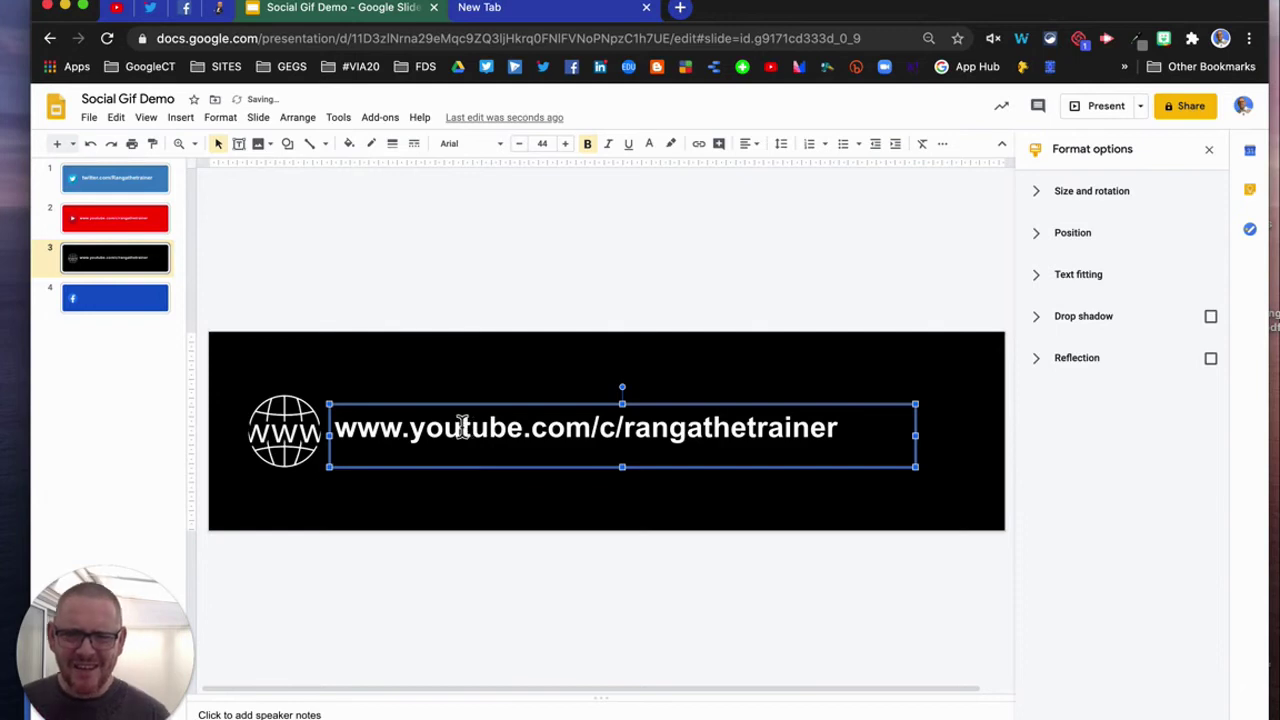
Copy the Training with DW site's web address and paste it over the text in the black slide's text box
{"action": "left_click", "coordinate": [222, 8]}
{"action": "left_click", "coordinate": [243, 40]}
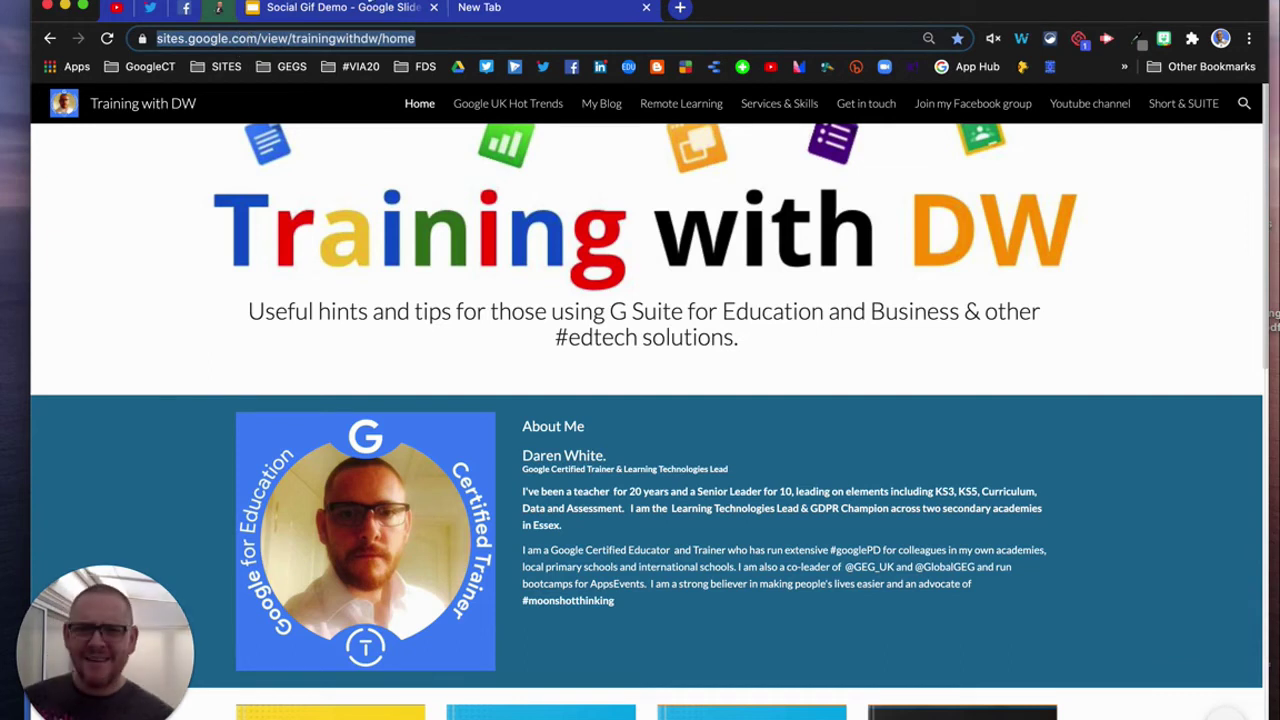
{"action": "left_click", "coordinate": [340, 10]}
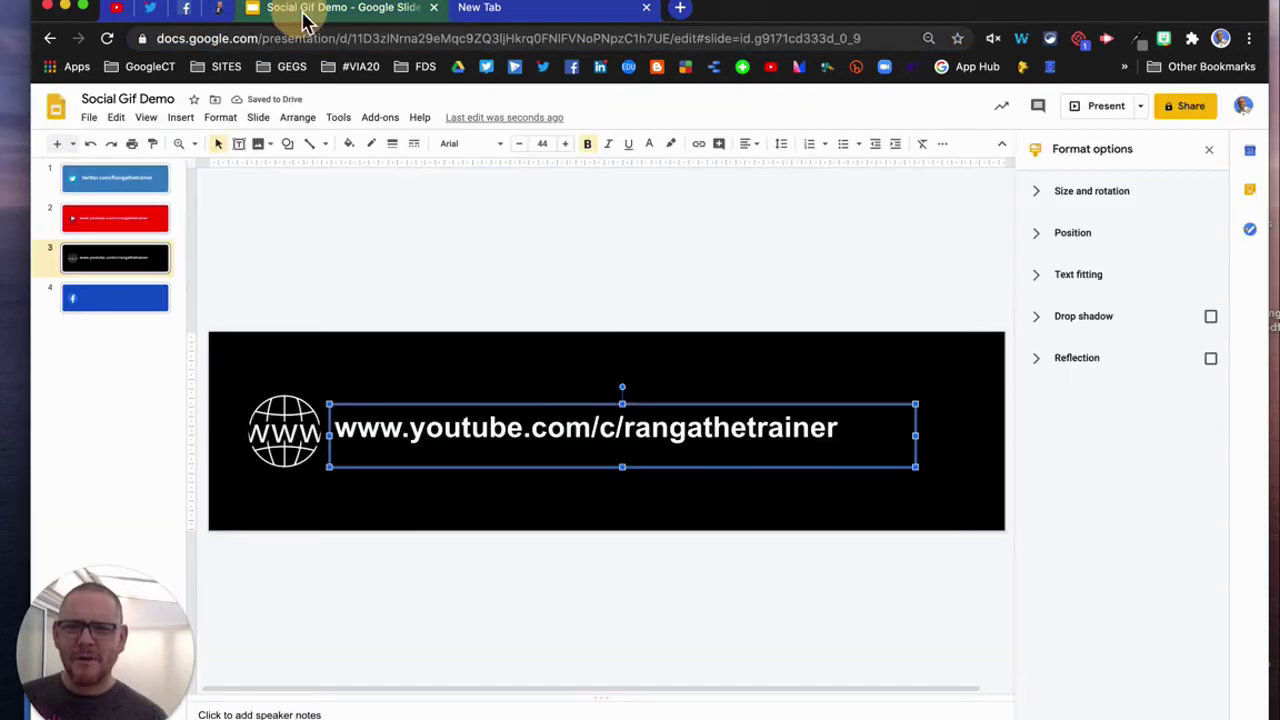
{"action": "double_click", "coordinate": [572, 430]}
{"action": "triple_click", "coordinate": [572, 430]}
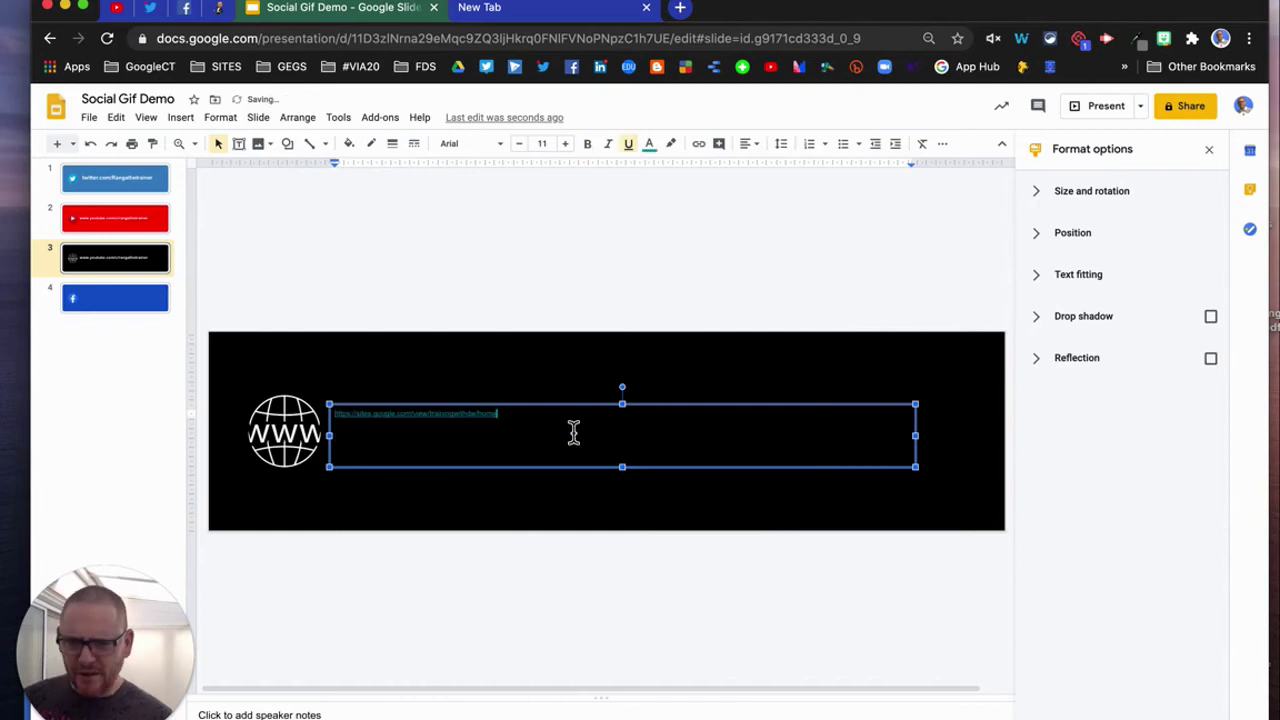
Make the pasted website address on the black slide bold and set its text colour to white
{"action": "left_click_drag", "start_coordinate": [519, 421], "coordinate": [331, 429]}
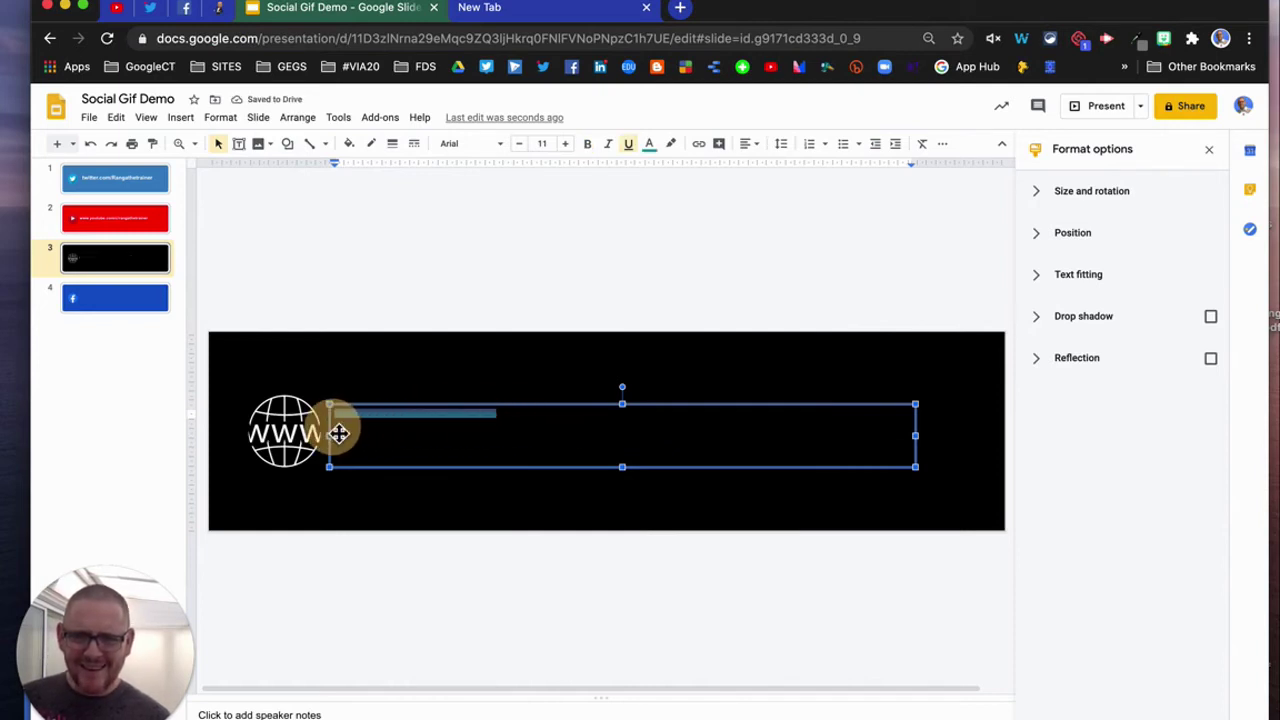
{"action": "left_click", "coordinate": [587, 143]}
{"action": "left_click", "coordinate": [649, 143]}
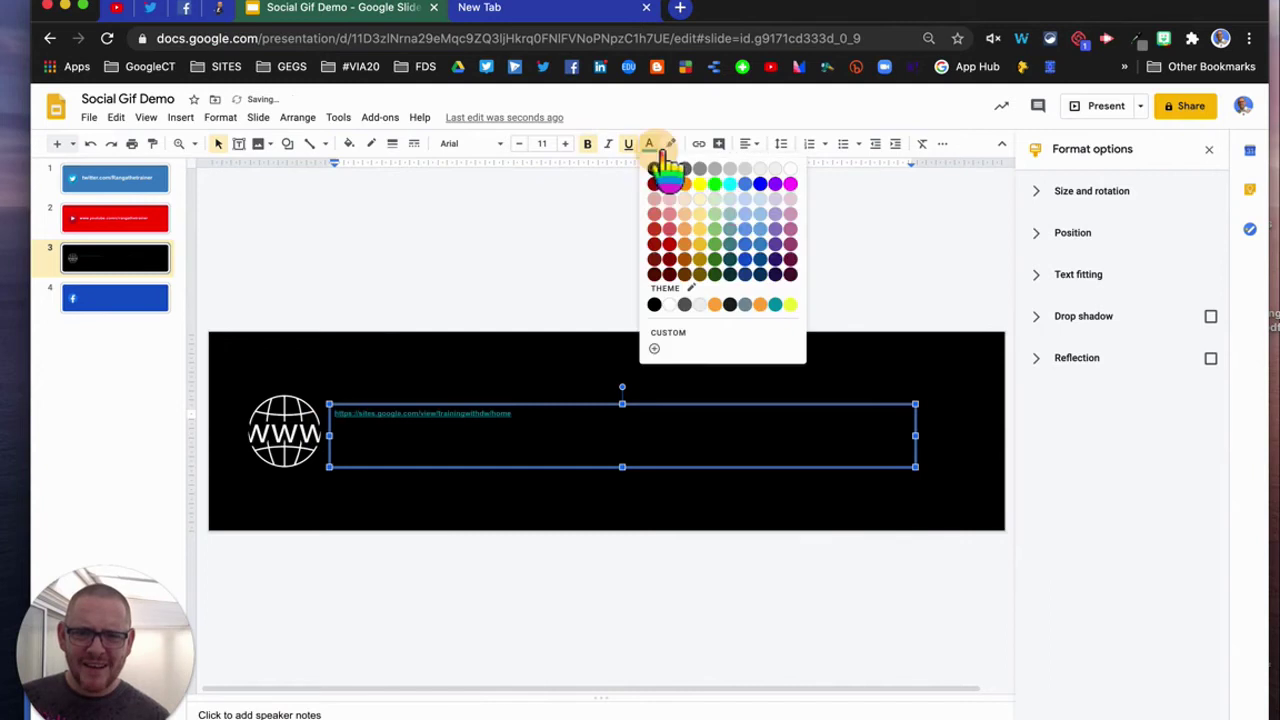
{"action": "left_click", "coordinate": [790, 169]}
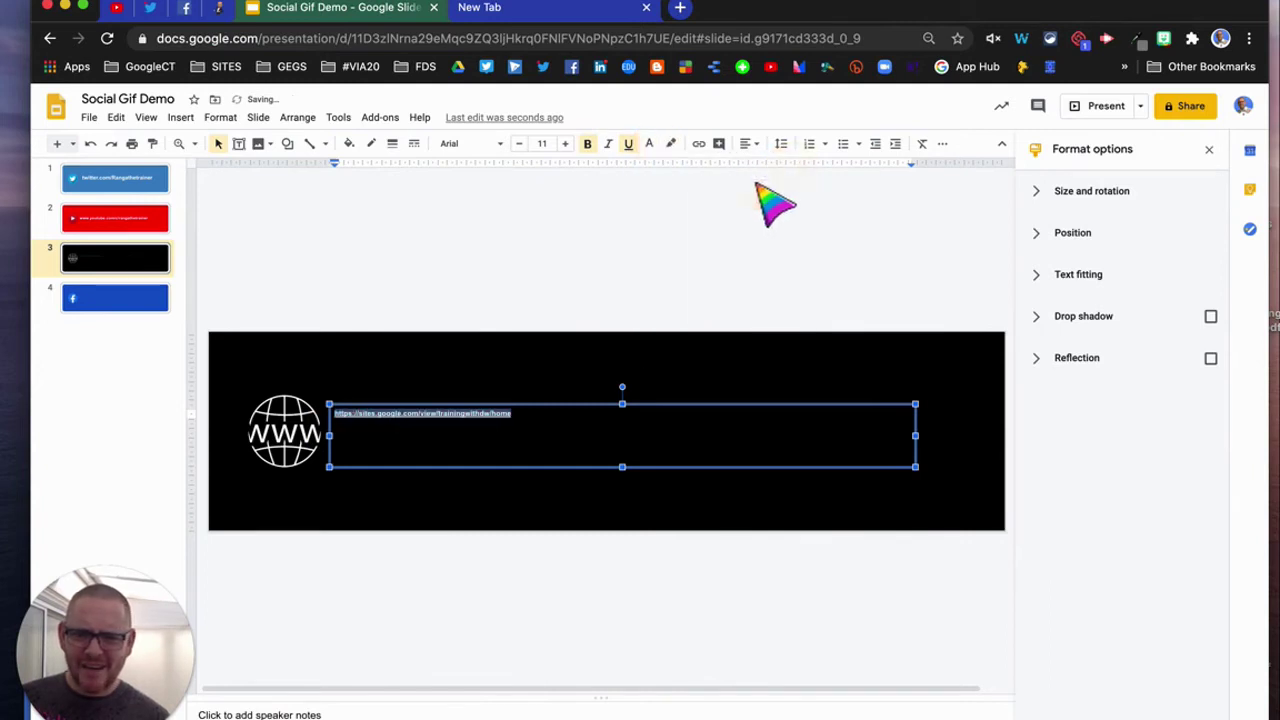
Remove the hyperlink from the website address and reapply white as its text colour
{"action": "left_click", "coordinate": [502, 418]}
{"action": "left_click", "coordinate": [546, 432]}
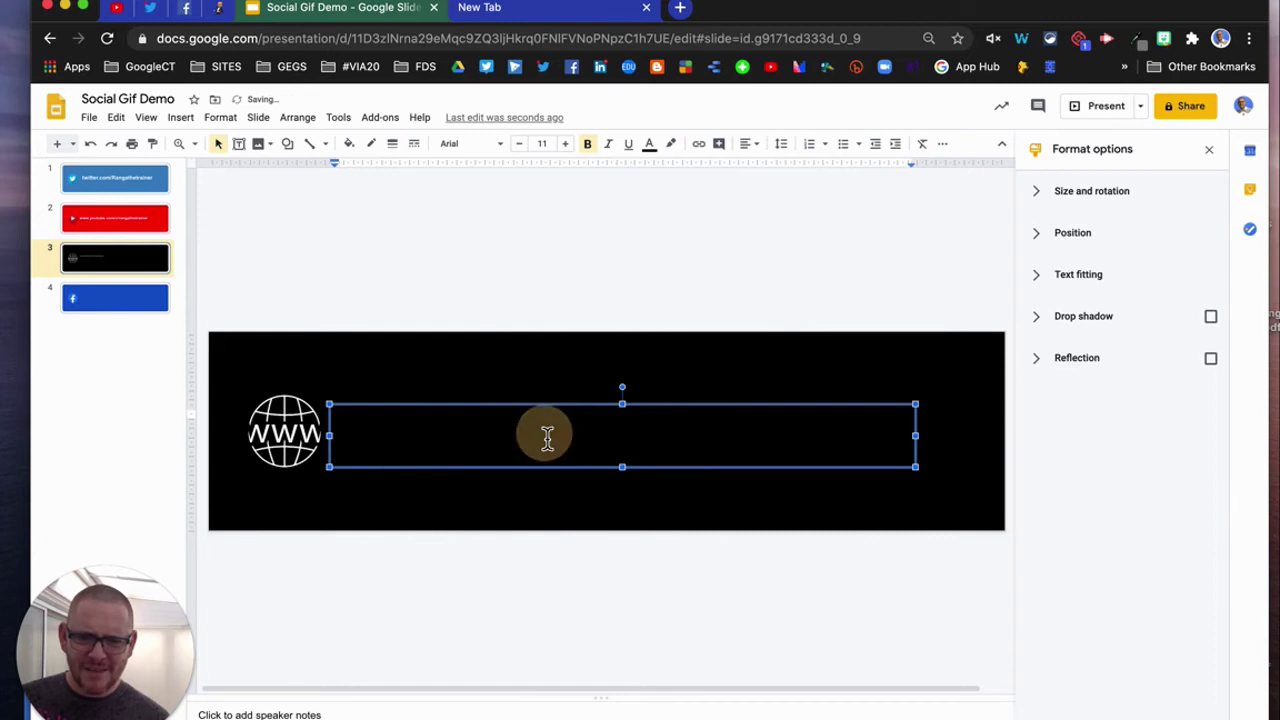
{"action": "triple_click", "coordinate": [459, 418]}
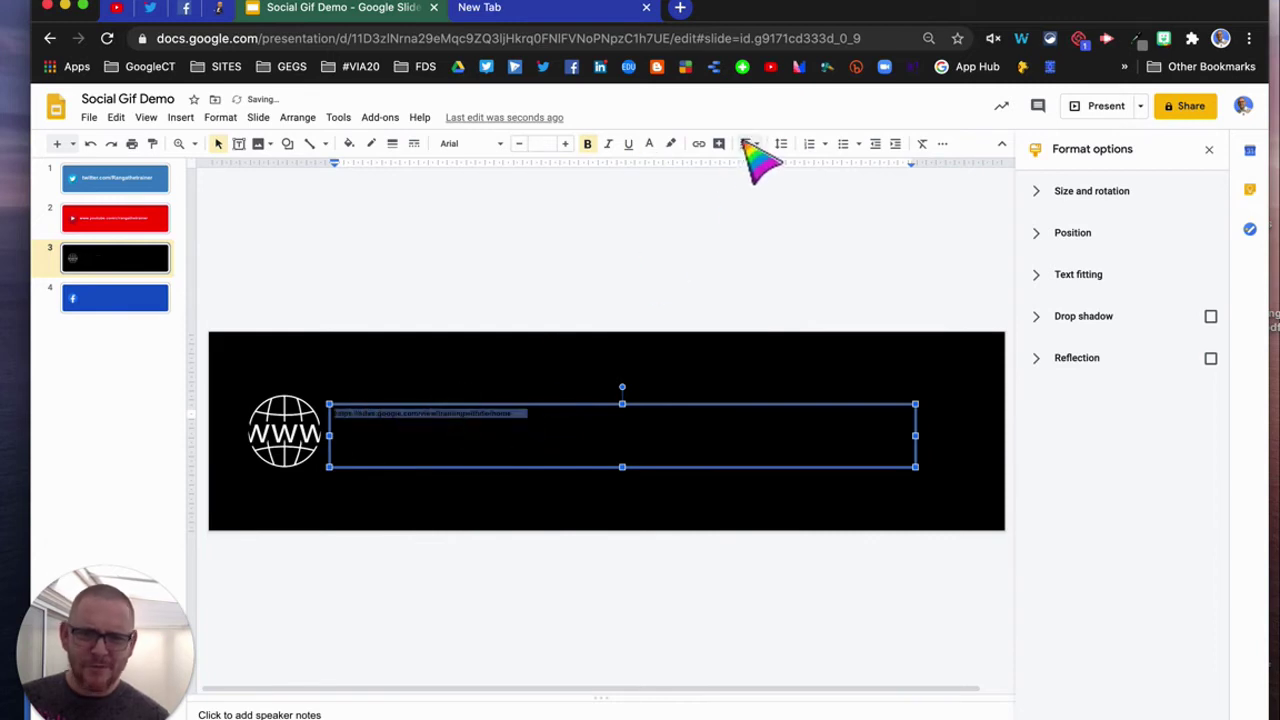
{"action": "left_click", "coordinate": [649, 143]}
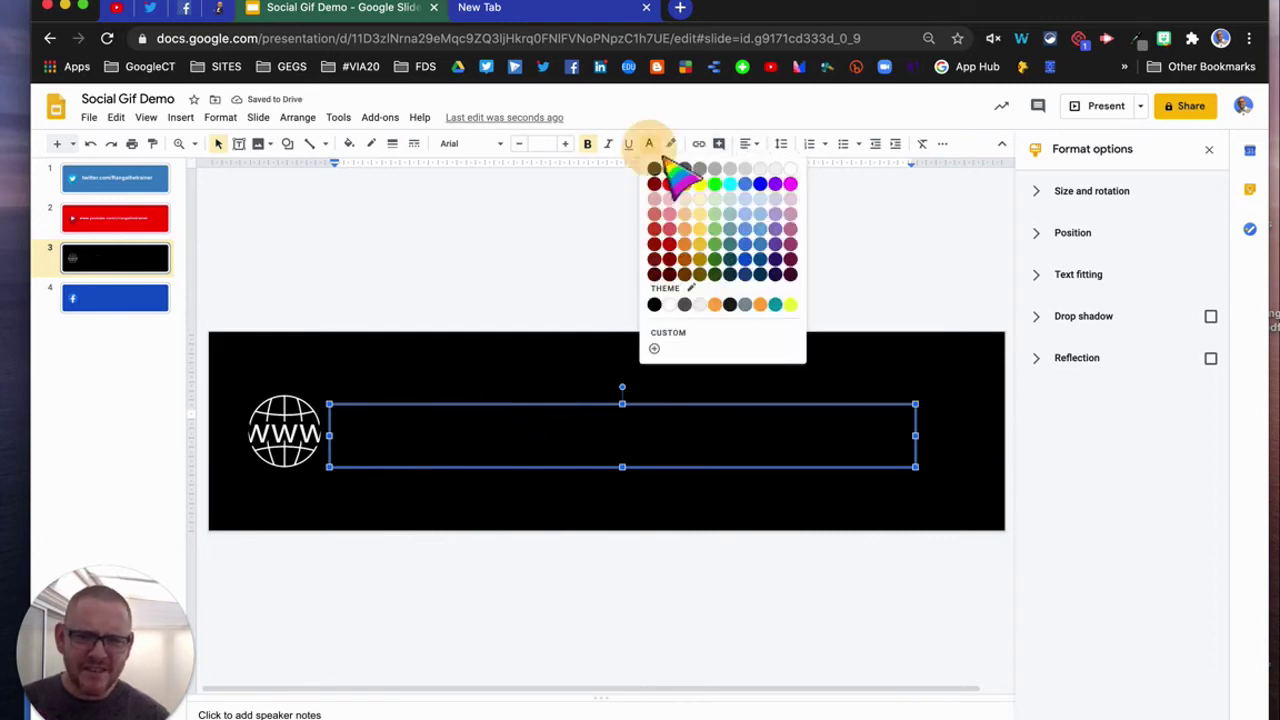
{"action": "left_click", "coordinate": [790, 169]}
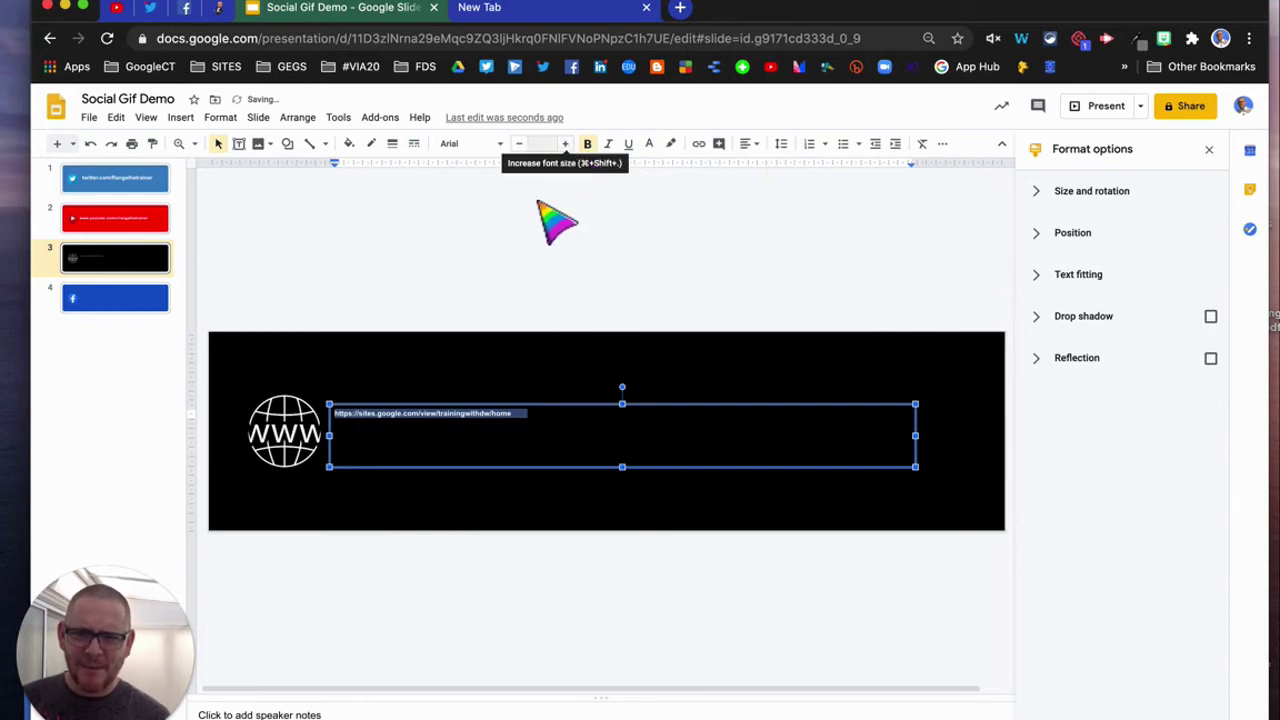
Keep the website address bold and increase its font size in single-point increments to 37
{"action": "left_click", "coordinate": [588, 144]}
{"action": "left_click", "coordinate": [588, 144]}
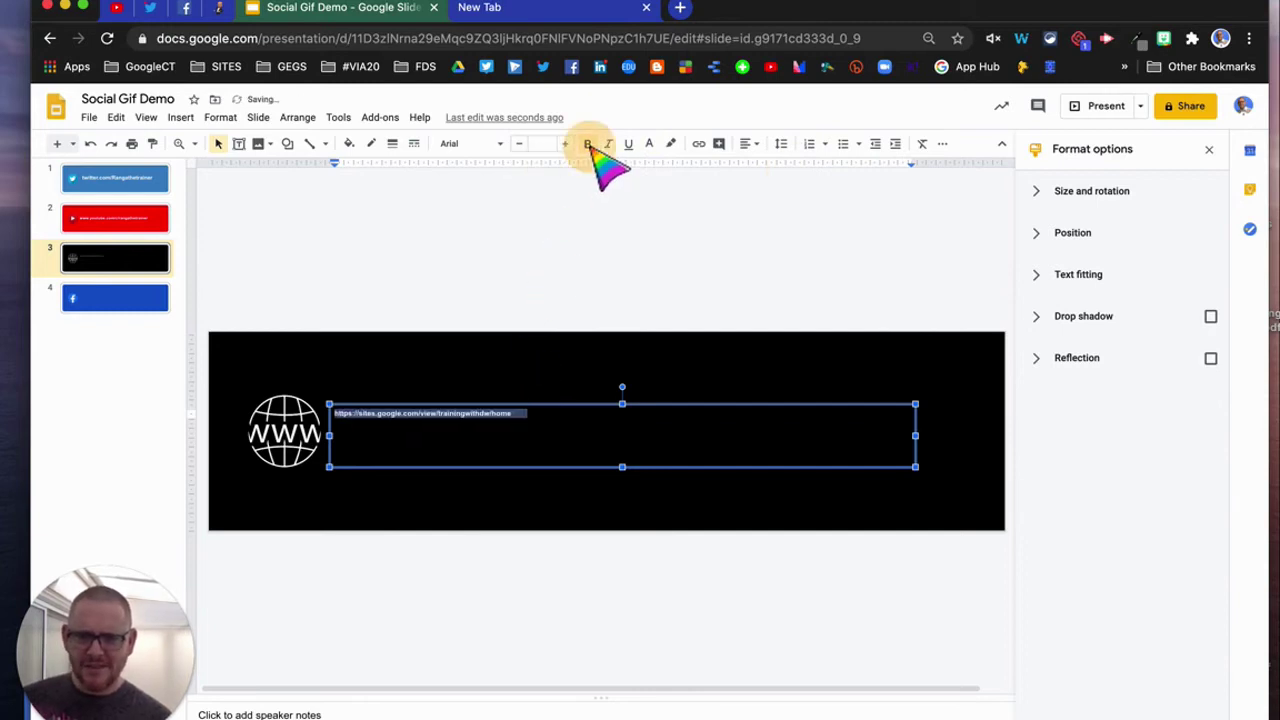
{"action": "key", "text": "super+shift+period"}
{"action": "key", "text": "super+shift+period"}
{"action": "key", "text": "super+shift+period"}
{"action": "key", "text": "super+shift+period"}
{"action": "key", "text": "super+shift+period"}
{"action": "key", "text": "super+shift+period"}
{"action": "key", "text": "super+shift+period"}
{"action": "key", "text": "super+shift+period"}
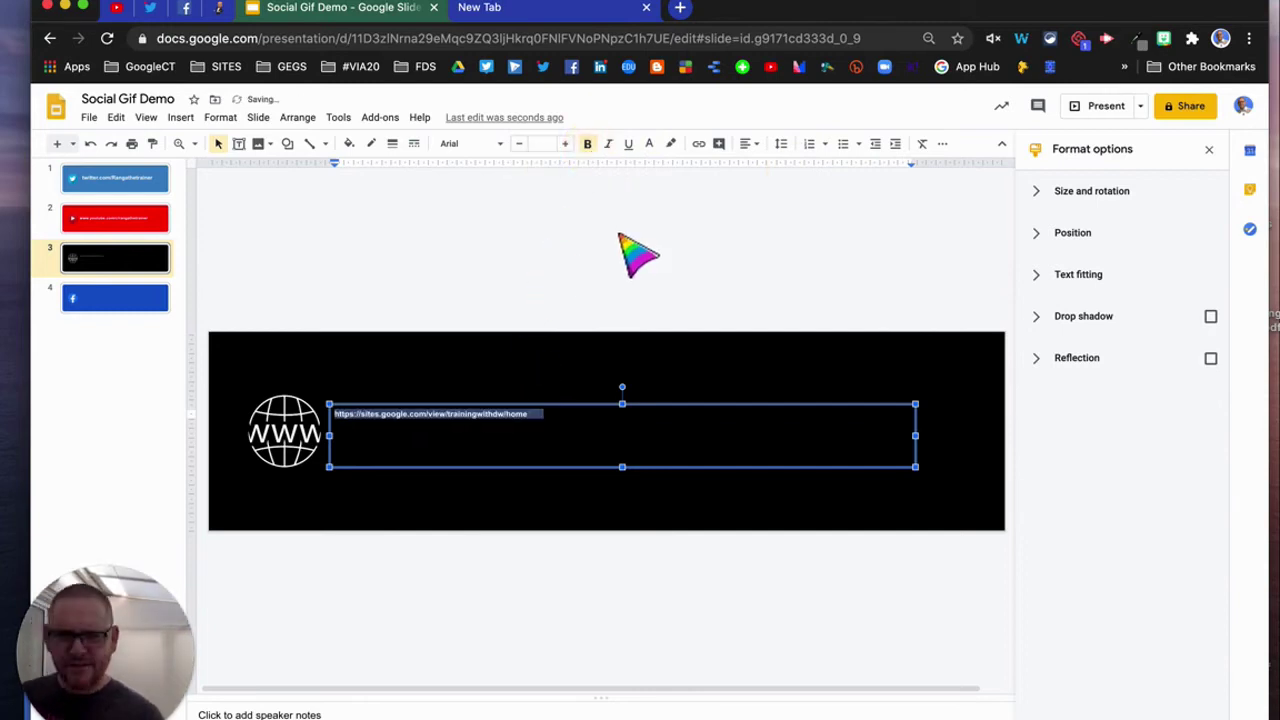
{"action": "key", "text": "super+shift+period"}
{"action": "key", "text": "super+shift+period"}
{"action": "key", "text": "super+shift+period"}
{"action": "key", "text": "super+shift+period"}
{"action": "key", "text": "super+shift+period"}
{"action": "key", "text": "super+shift+period"}
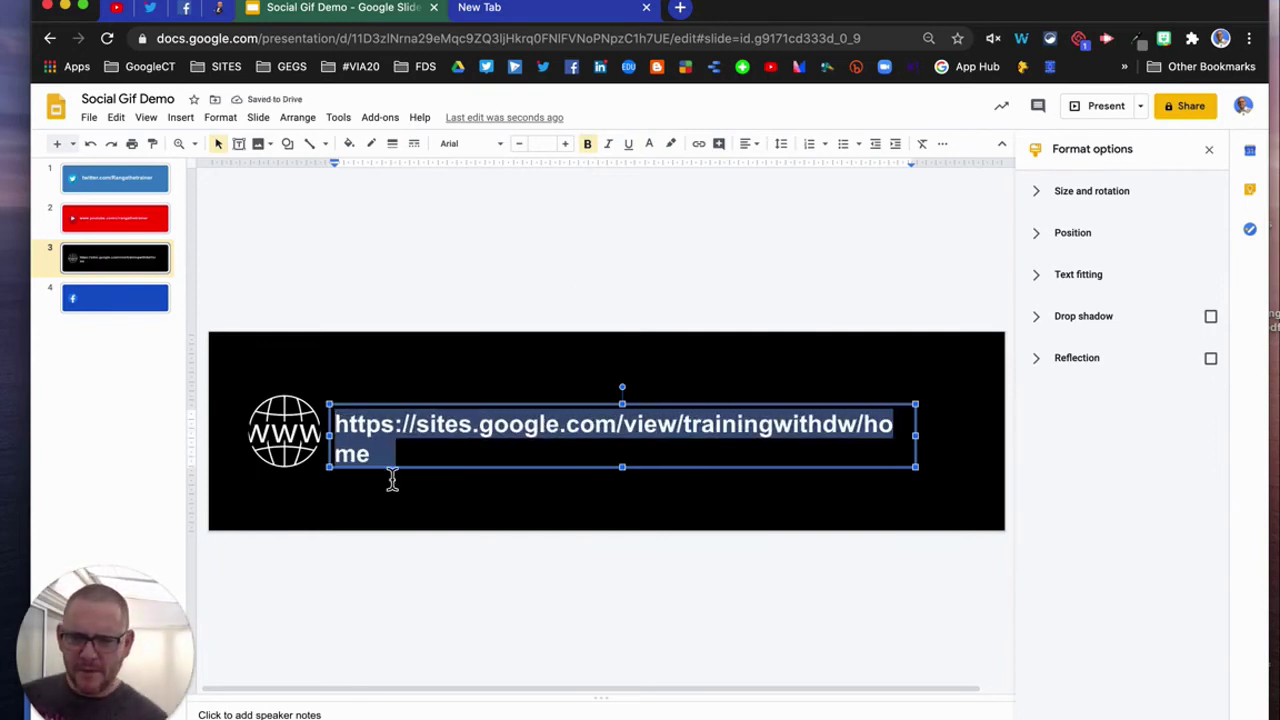
{"action": "left_click", "coordinate": [420, 430]}
{"action": "left_click", "coordinate": [337, 424], "text": "shift"}
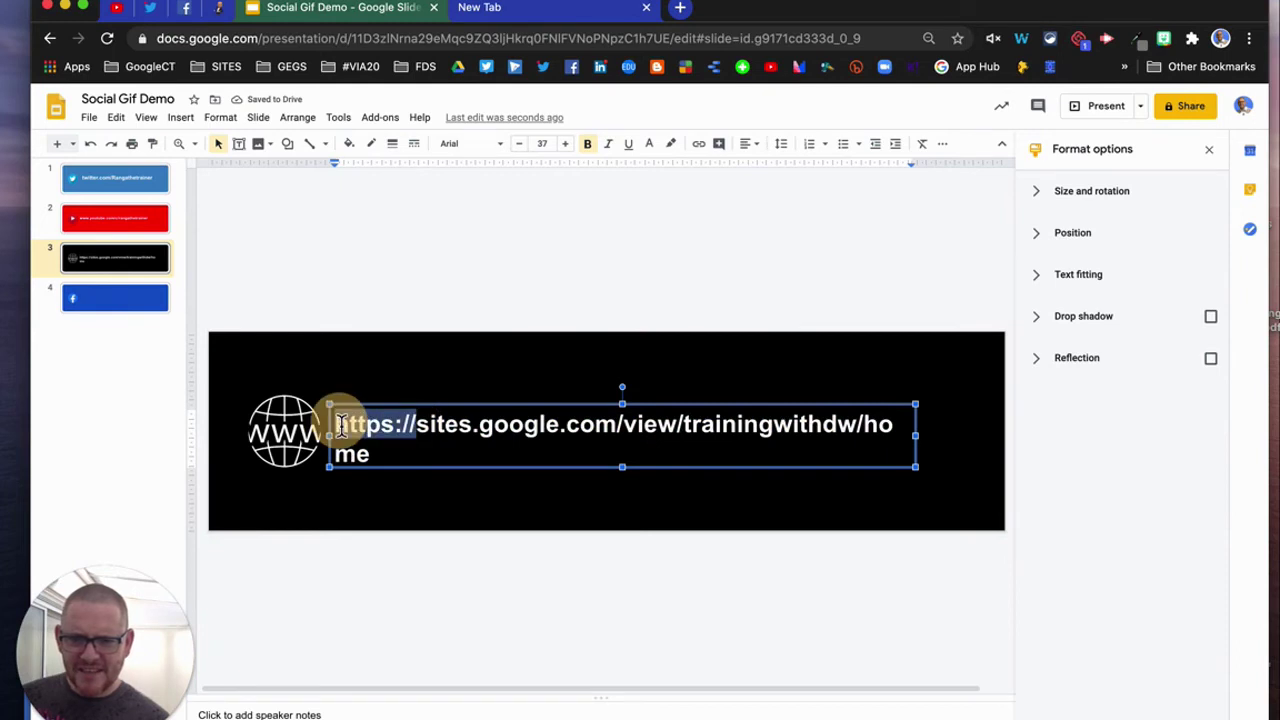
{"action": "key", "text": "BackSpace"}
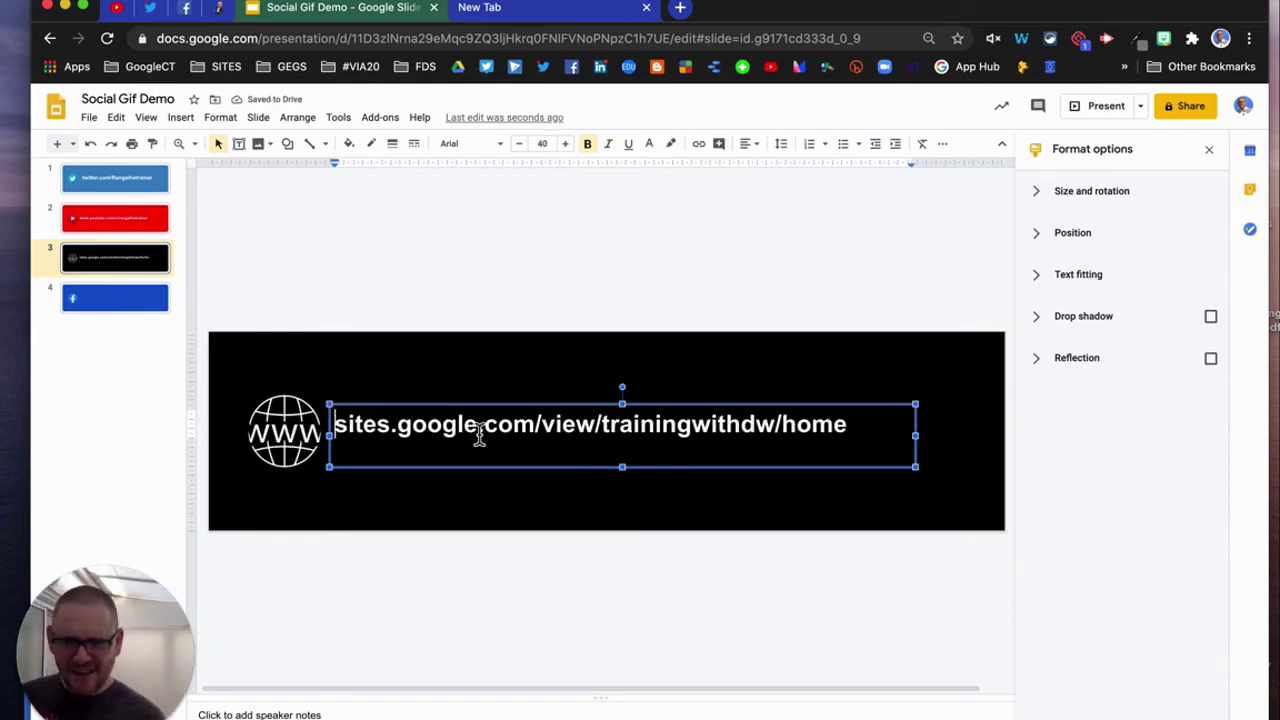
Enlarge the website address until it nearly fills one line, and move its text box slightly down and to the right
{"action": "triple_click", "coordinate": [590, 430]}
{"action": "key", "text": "super+shift+period"}
{"action": "key", "text": "super+shift+period"}
{"action": "key", "text": "super+shift+period"}
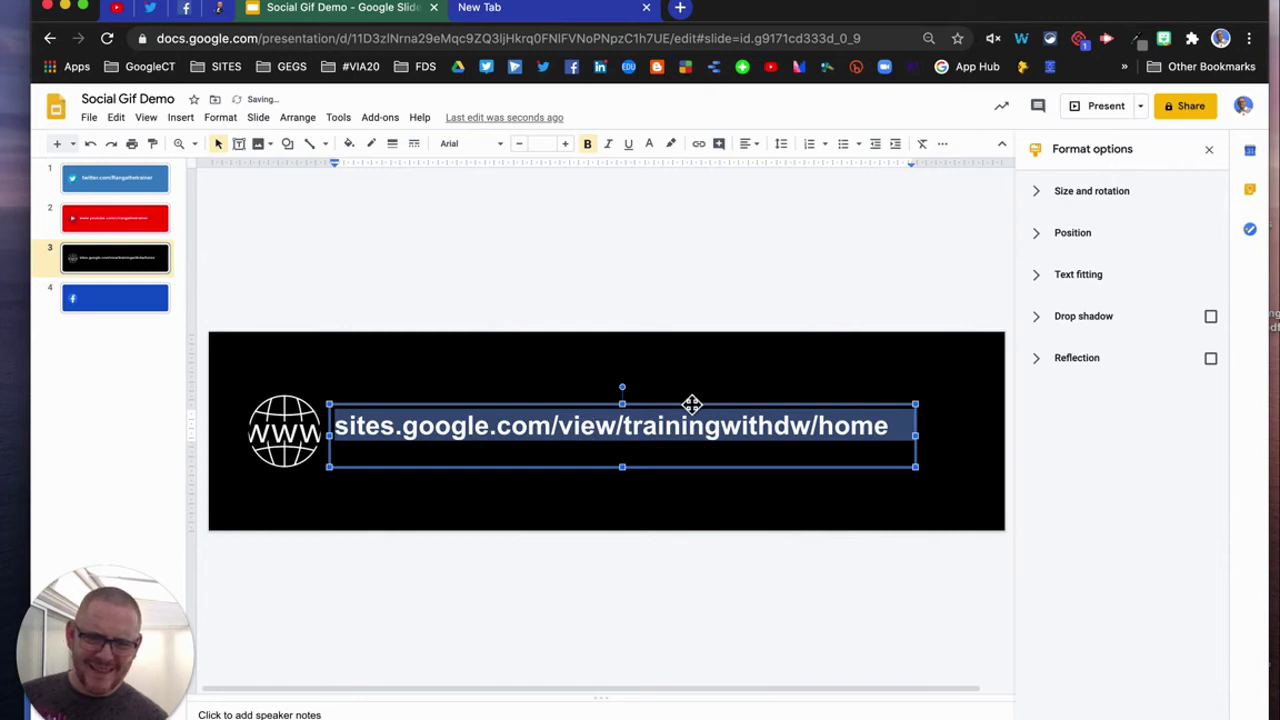
{"action": "left_click_drag", "start_coordinate": [679, 407], "coordinate": [690, 413]}
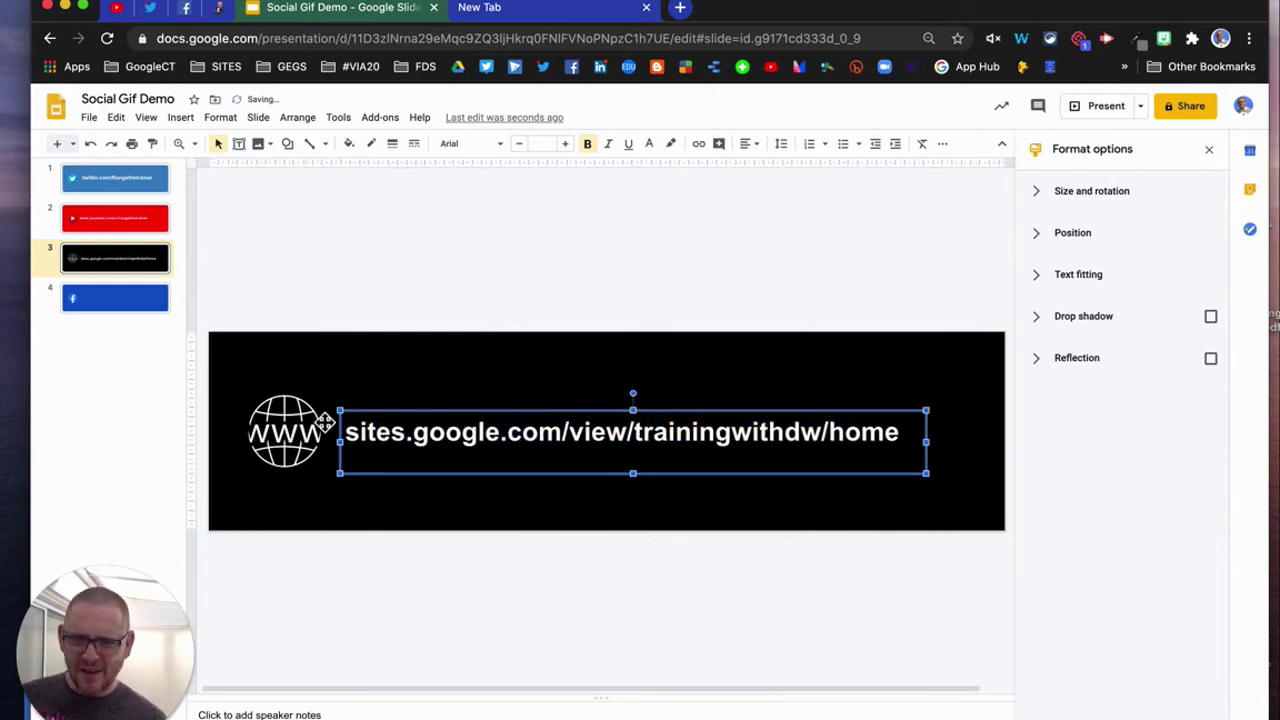
Draw a wide text box beside the Facebook icon on the blue fourth slide
{"action": "left_click", "coordinate": [128, 302]}
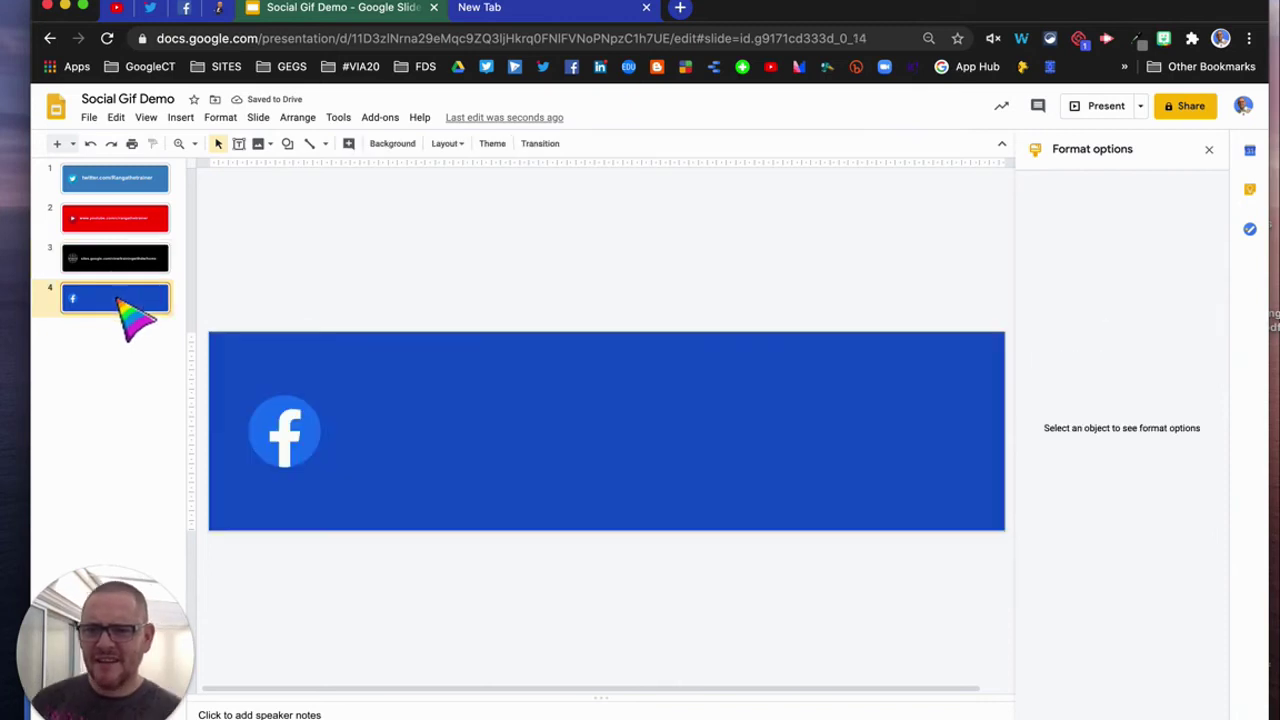
{"action": "left_click", "coordinate": [239, 144]}
{"action": "left_click_drag", "start_coordinate": [347, 405], "coordinate": [915, 460]}
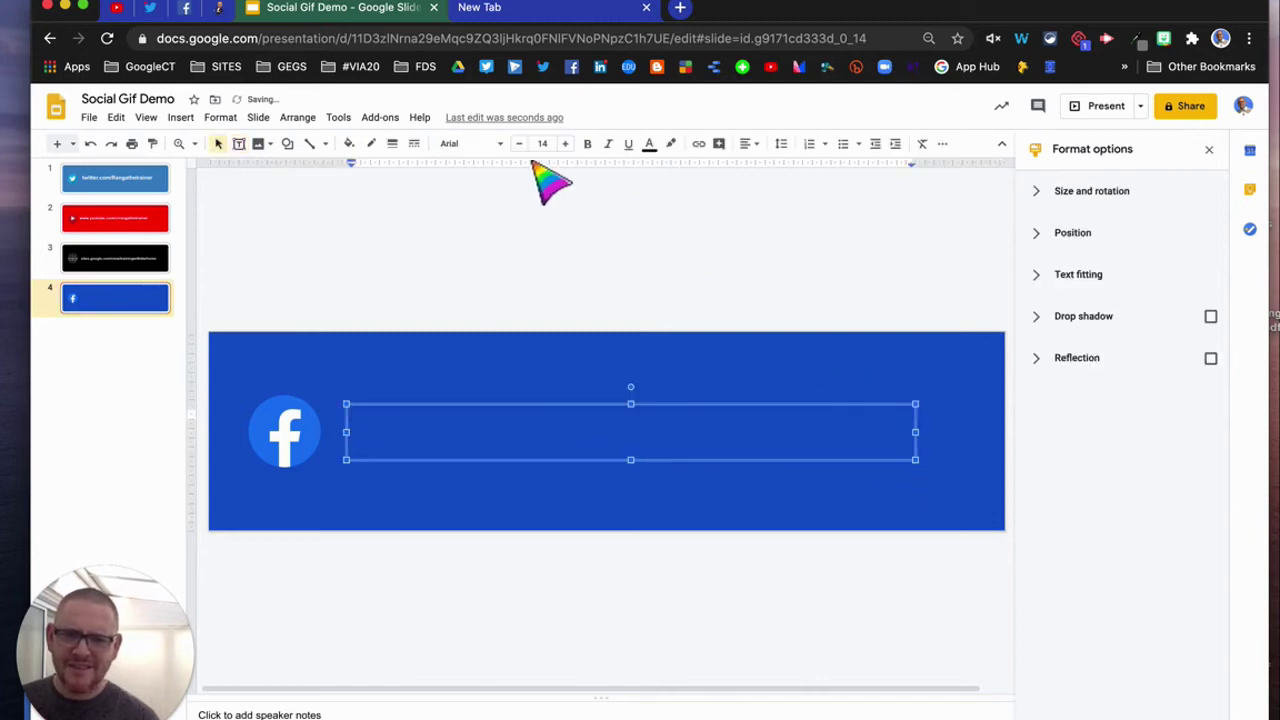
Copy the group name "School Staff using G Suite" from the Facebook group page and paste it into the fourth slide's text box
{"action": "left_click", "coordinate": [186, 8]}
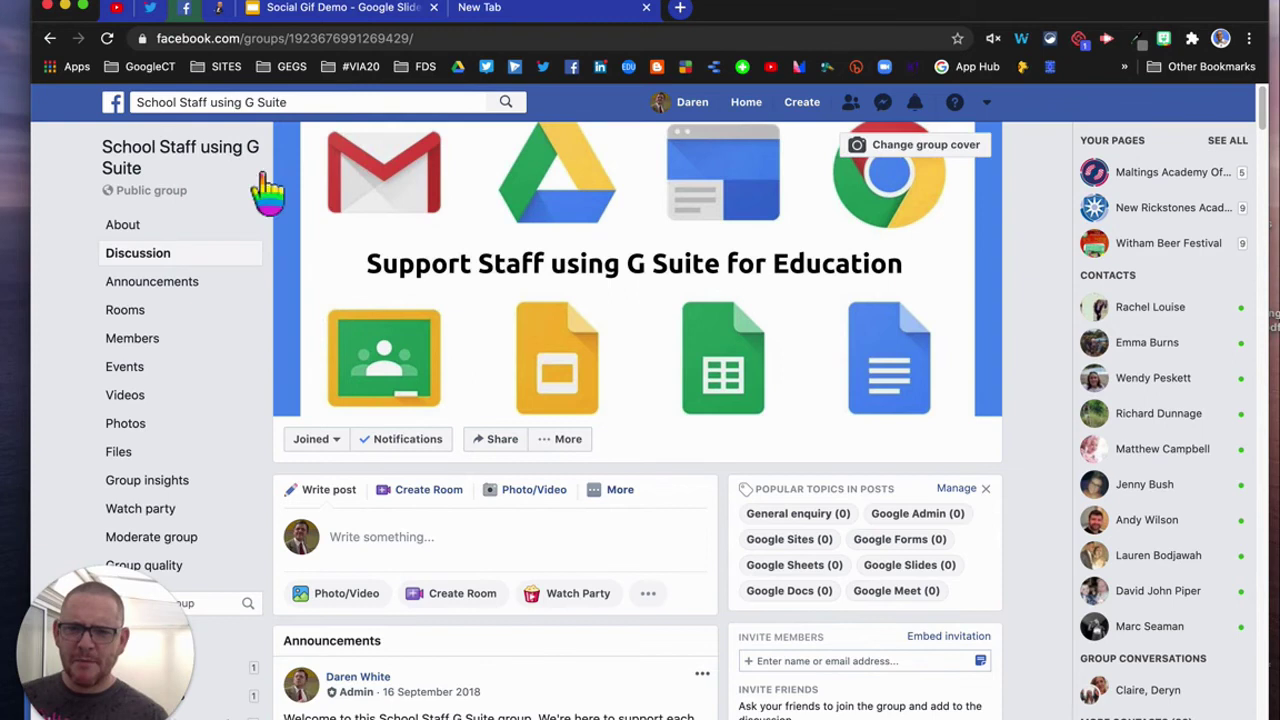
{"action": "left_click", "coordinate": [240, 104]}
{"action": "key", "text": "super+c"}
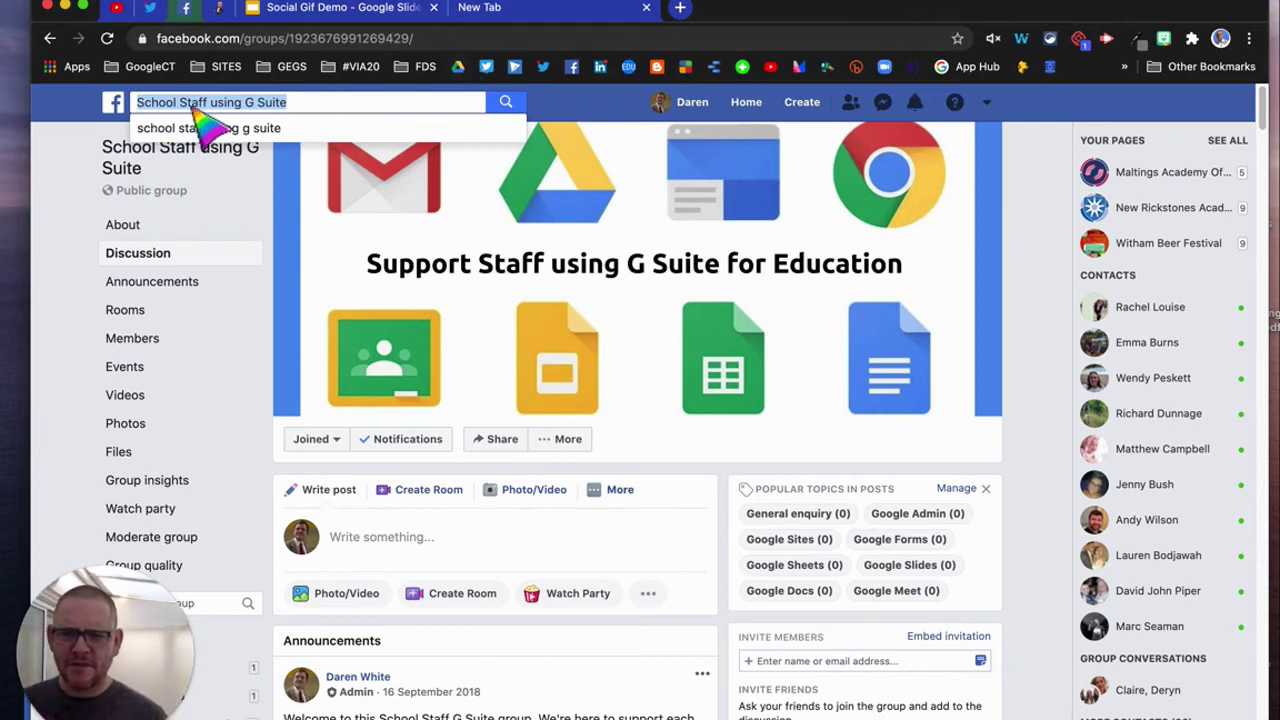
{"action": "left_click", "coordinate": [312, 10]}
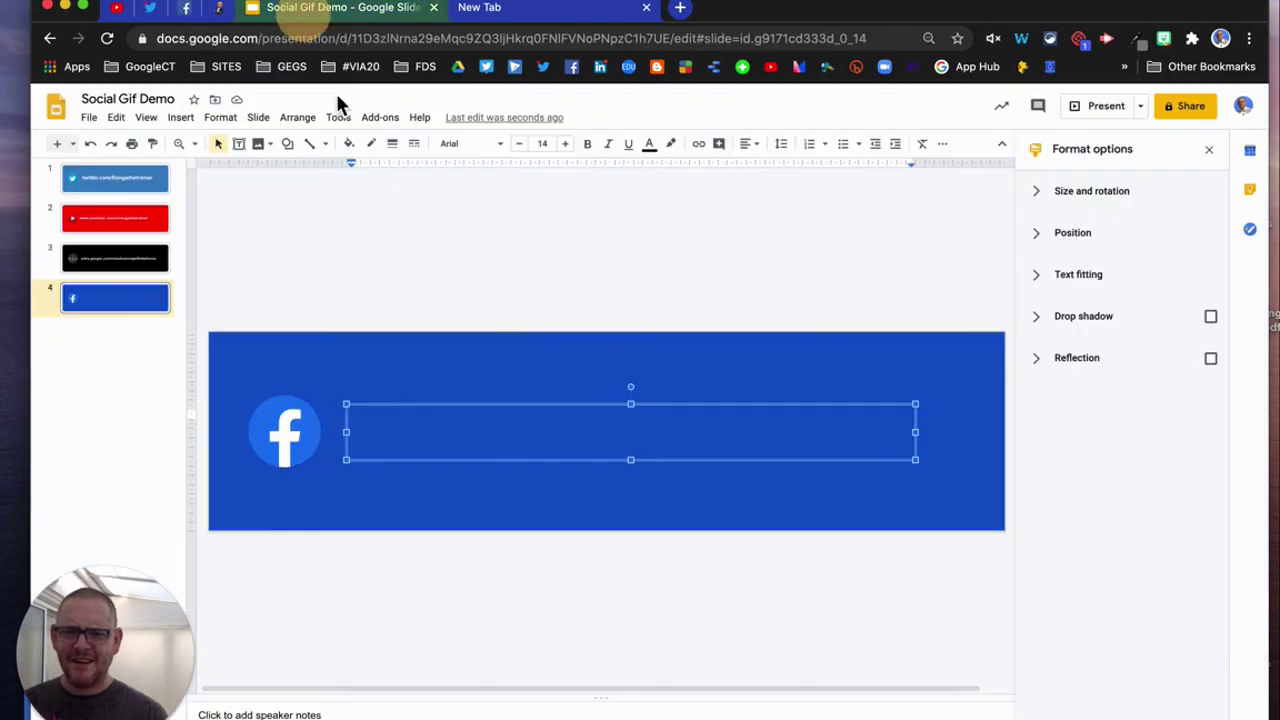
{"action": "key", "text": "super+v"}
Format the group name on the Facebook slide as white, bold text at font size 40
{"action": "triple_click", "coordinate": [422, 420]}
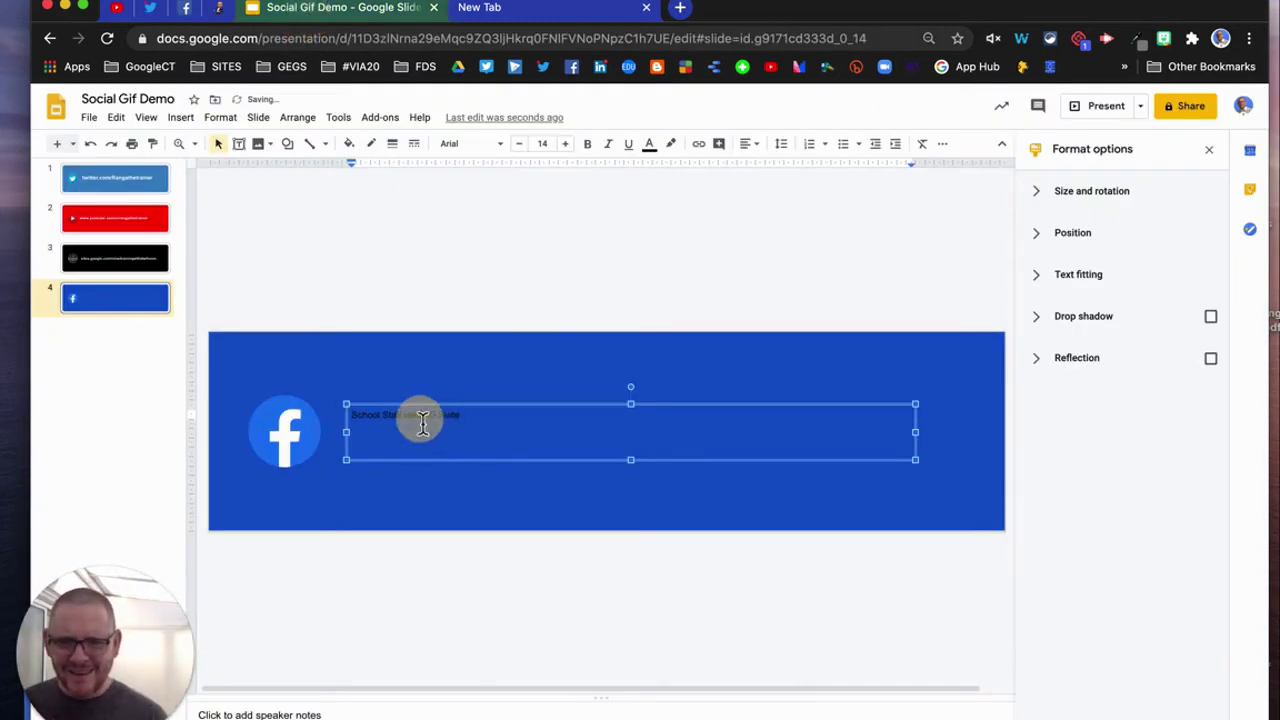
{"action": "left_click", "coordinate": [650, 145]}
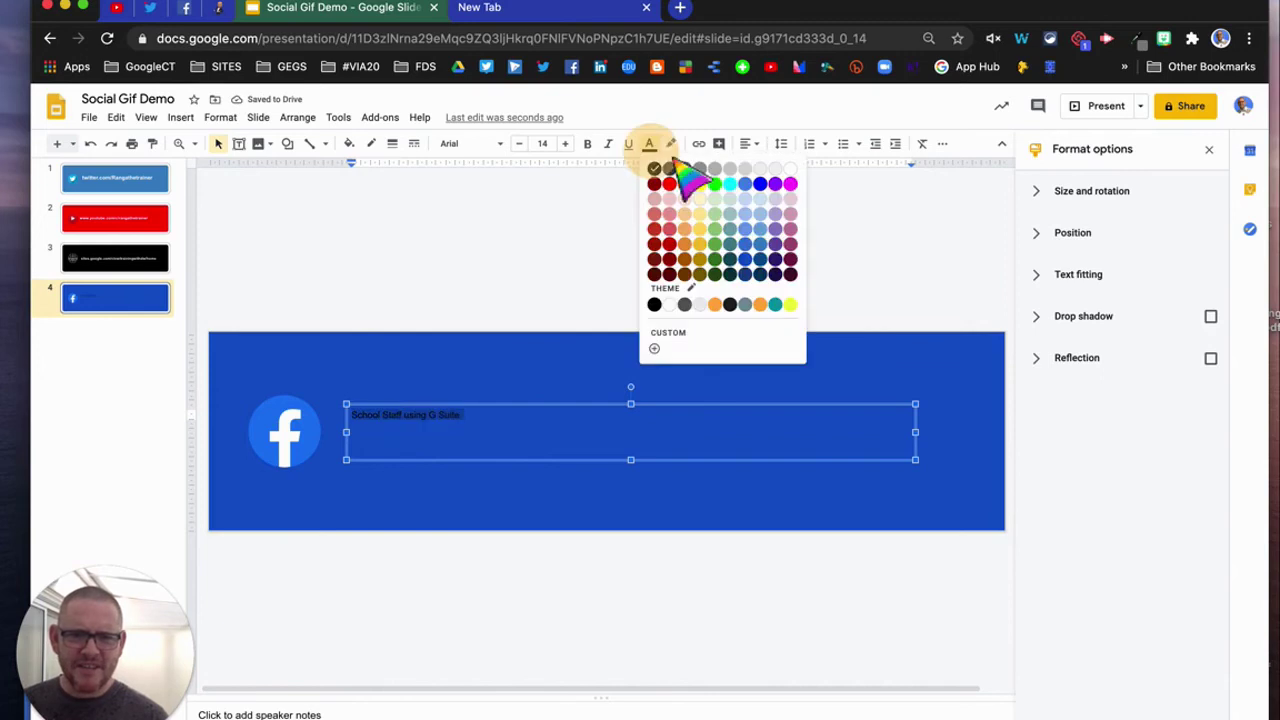
{"action": "left_click", "coordinate": [790, 169]}
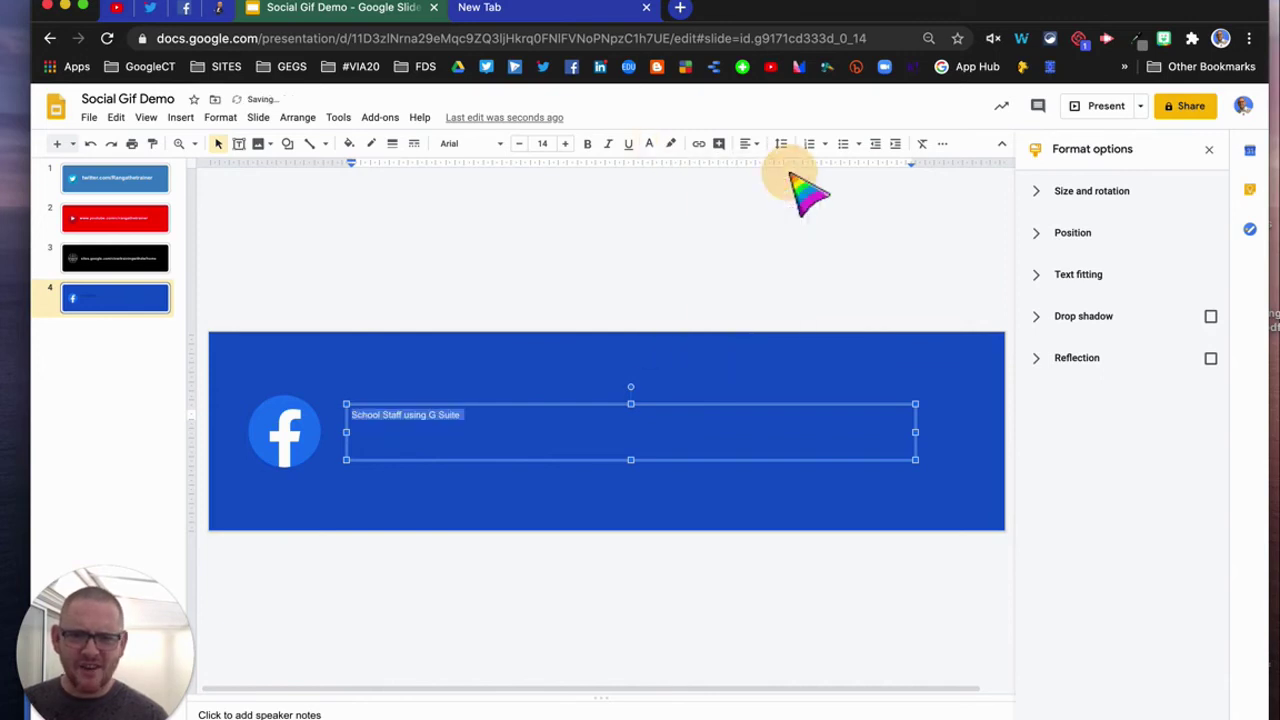
{"action": "left_click", "coordinate": [589, 146]}
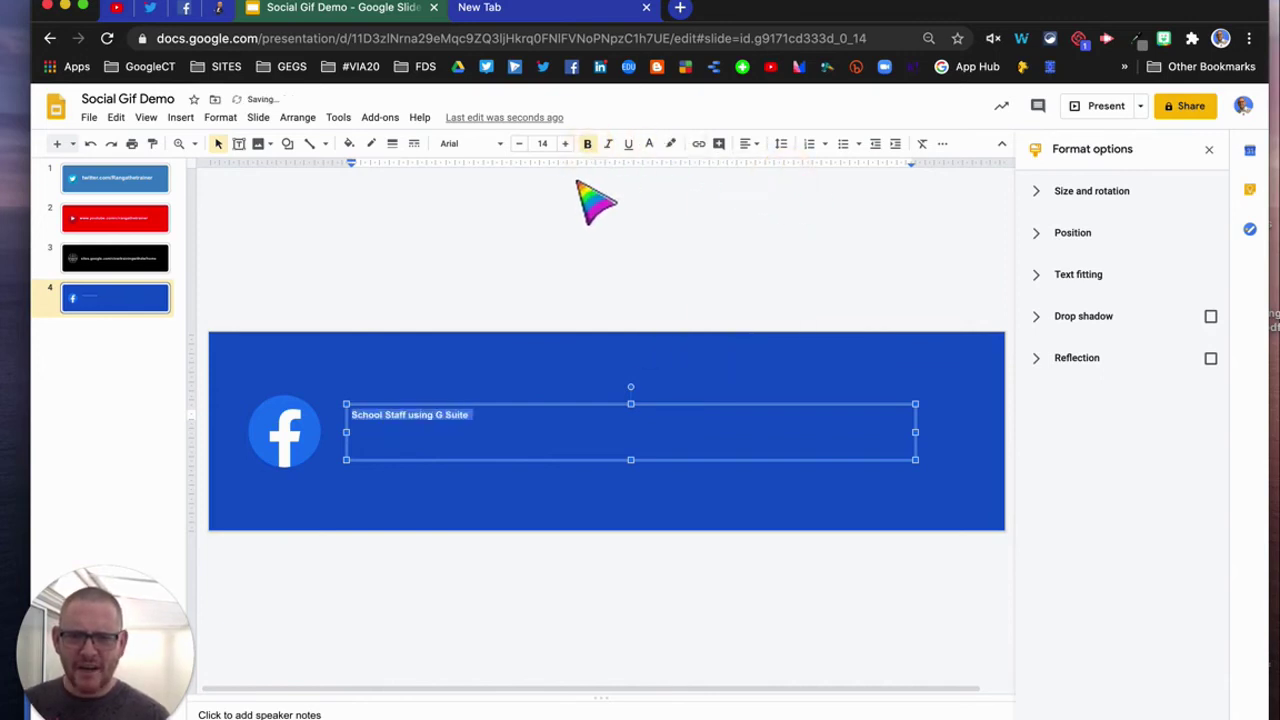
{"action": "left_click", "coordinate": [542, 144]}
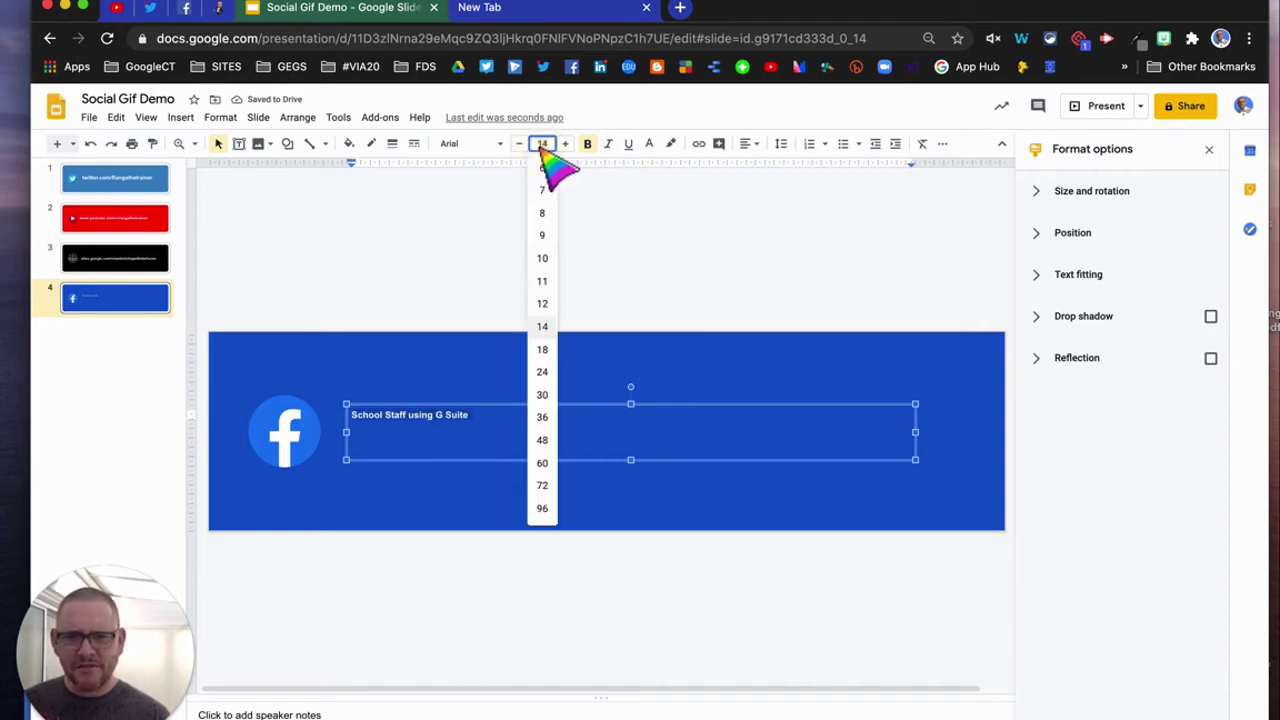
{"action": "type", "text": "40"}
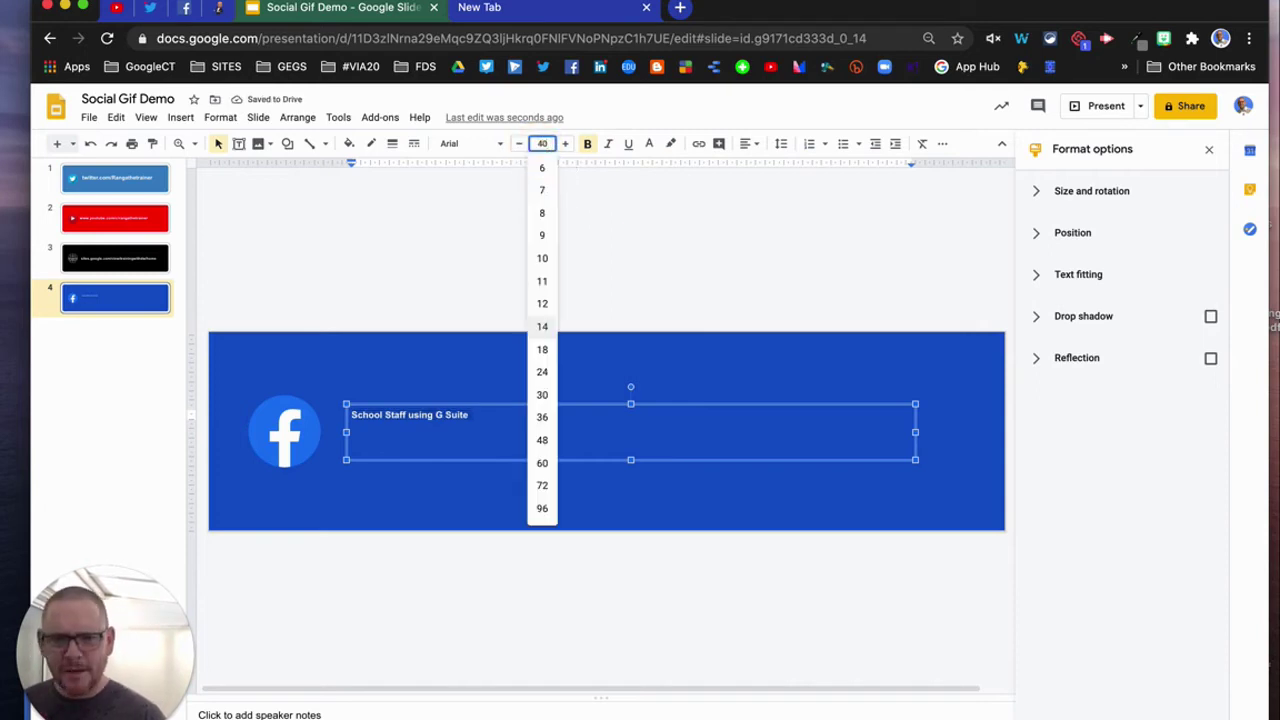
{"action": "key", "text": "Return"}
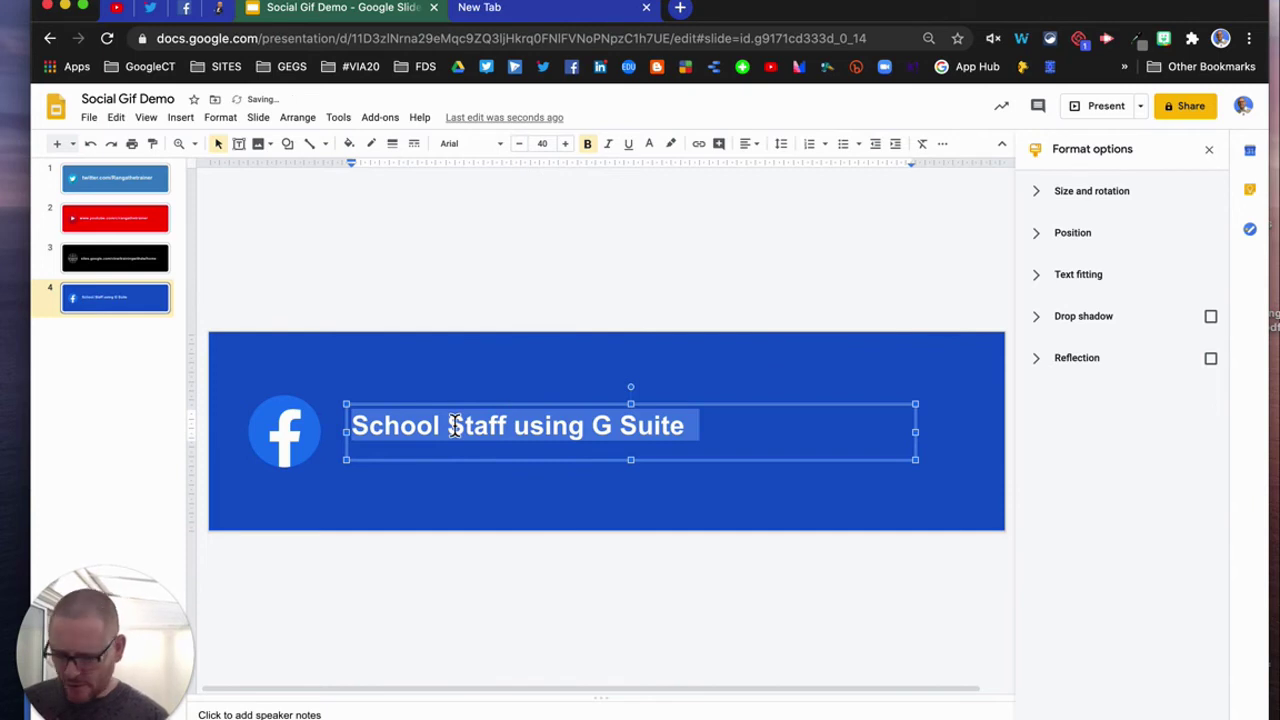
Enlarge the group name in single-point increments until it nearly fills the width of its text box
{"action": "key", "text": "super+shift+period"}
{"action": "key", "text": "super+shift+period"}
{"action": "key", "text": "super+shift+period"}
{"action": "key", "text": "super+shift+period"}
{"action": "key", "text": "super+shift+period"}
{"action": "key", "text": "super+shift+period"}
{"action": "key", "text": "super+shift+period"}
{"action": "key", "text": "super+shift+period"}
{"action": "key", "text": "super+shift+period"}
{"action": "key", "text": "super+shift+period"}
{"action": "key", "text": "super+shift+period"}
{"action": "key", "text": "super+shift+period"}
{"action": "key", "text": "super+shift+period"}
{"action": "key", "text": "super+shift+period"}
{"action": "key", "text": "super+shift+period"}
{"action": "key", "text": "super+shift+period"}
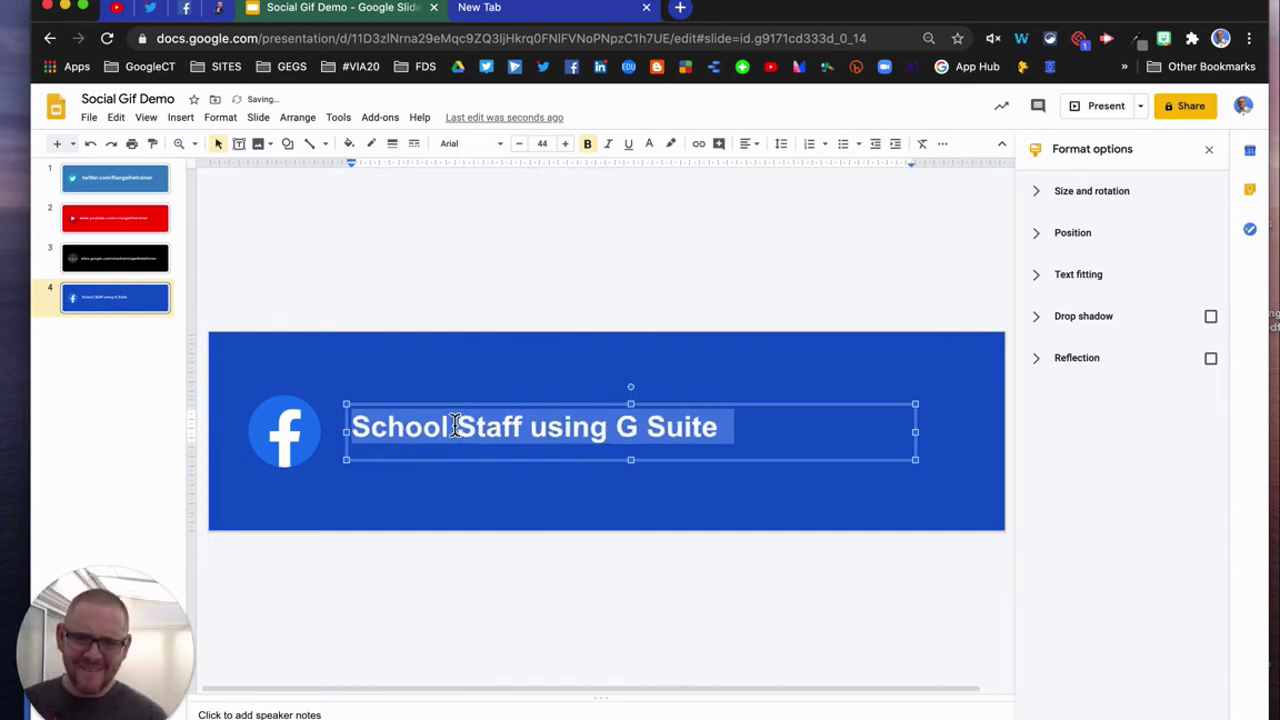
{"action": "key", "text": "super+shift+period"}
{"action": "key", "text": "super+shift+period"}
{"action": "key", "text": "super+shift+period"}
{"action": "key", "text": "super+shift+period"}
{"action": "key", "text": "super+shift+period"}
{"action": "key", "text": "super+shift+period"}
{"action": "key", "text": "super+shift+period"}
{"action": "key", "text": "super+shift+period"}
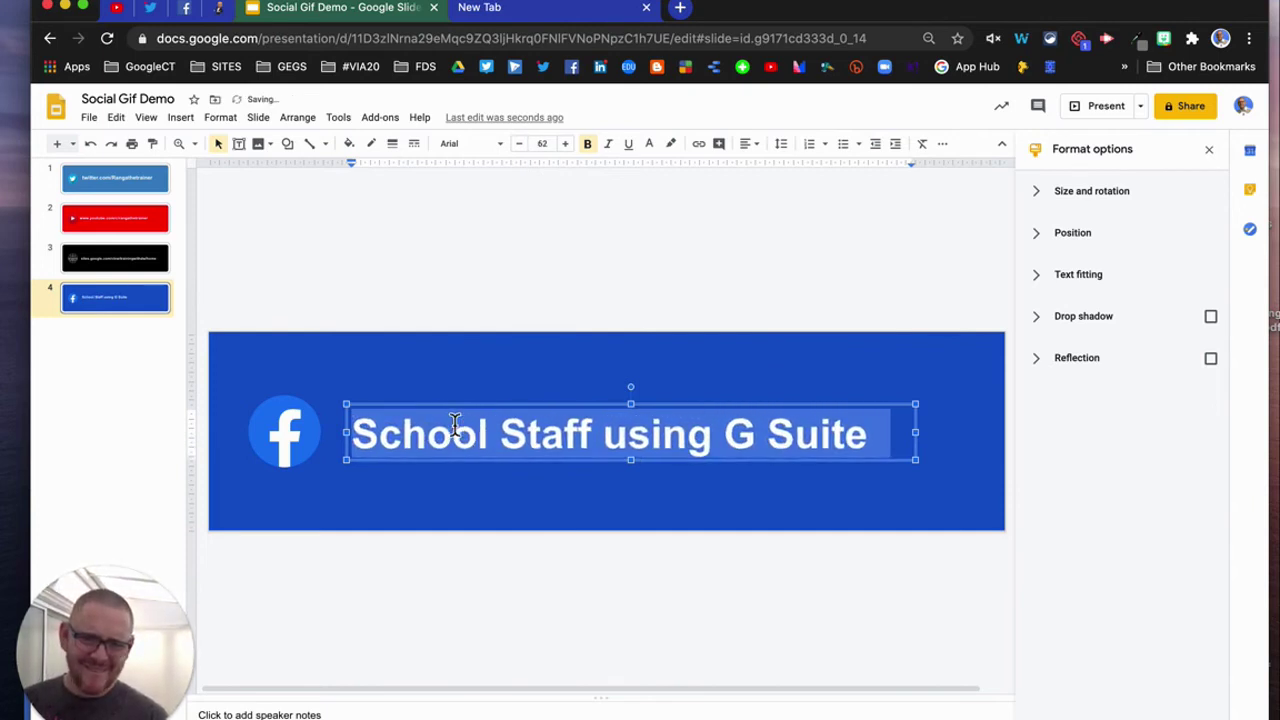
{"action": "left_click", "coordinate": [722, 610]}
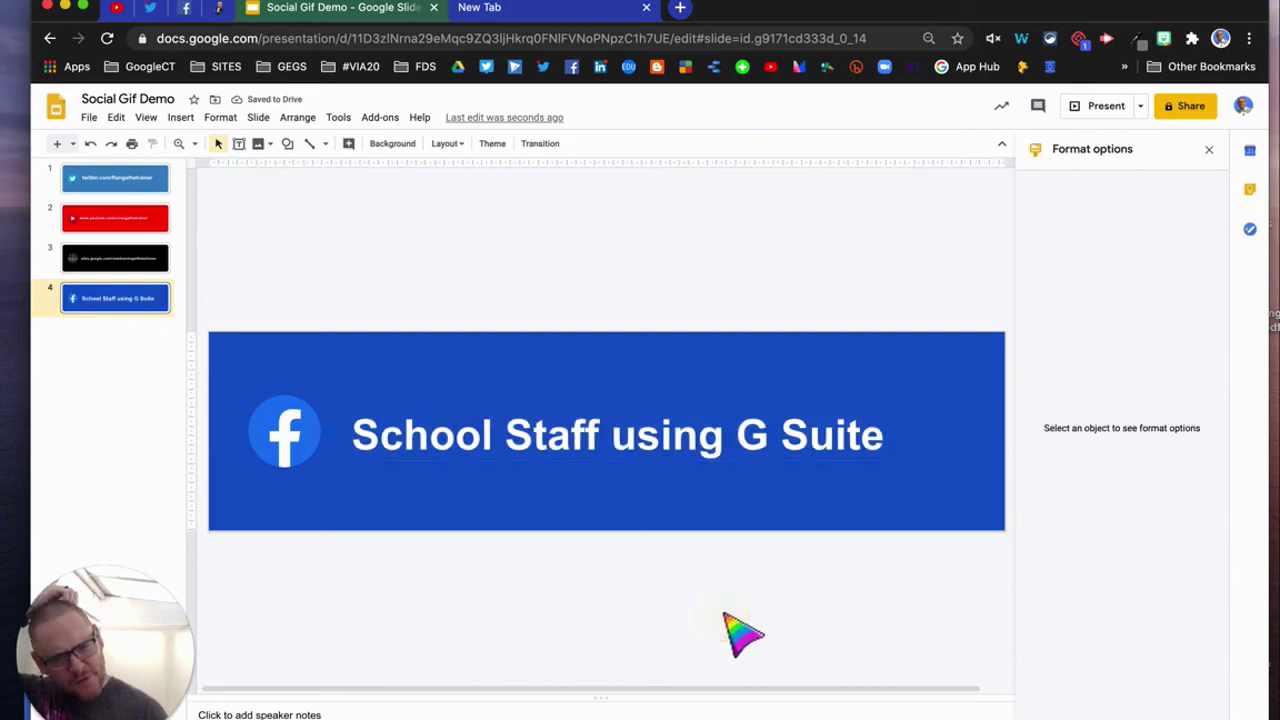
Review the four banner slides in turn and open the Creator Studio add-on's Create GIF option
{"action": "left_click", "coordinate": [138, 186]}
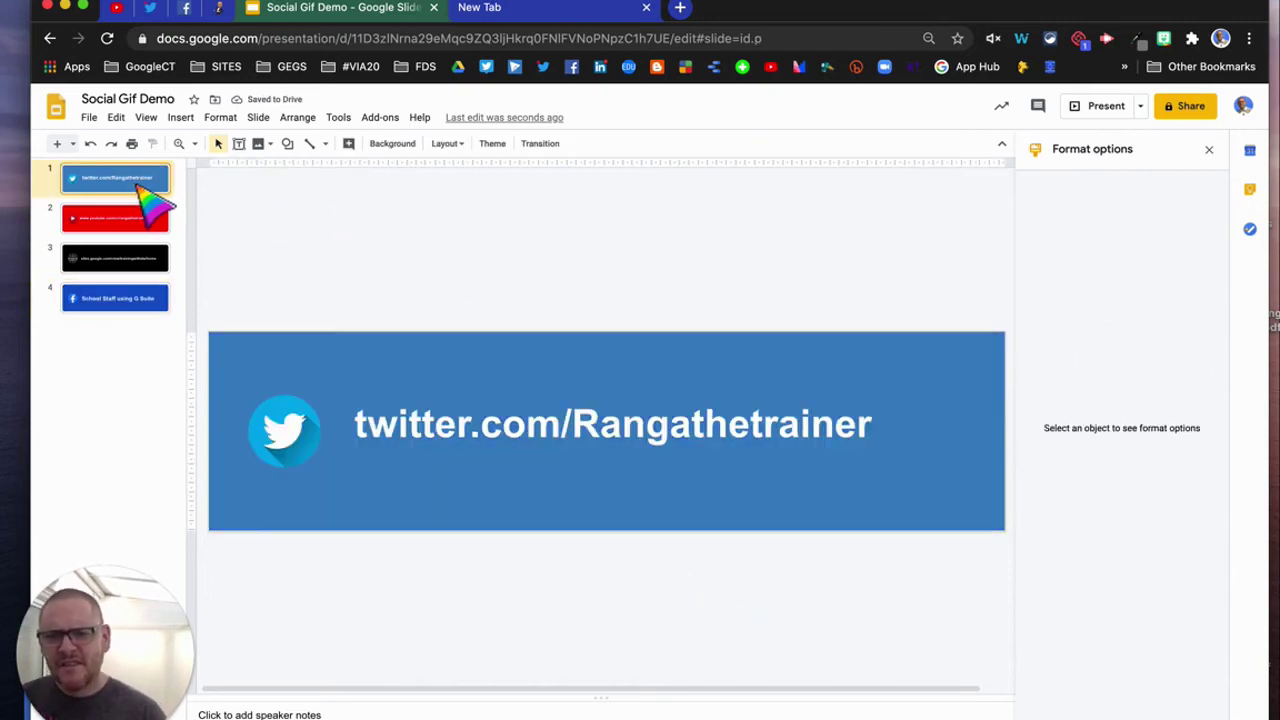
{"action": "left_click", "coordinate": [116, 216]}
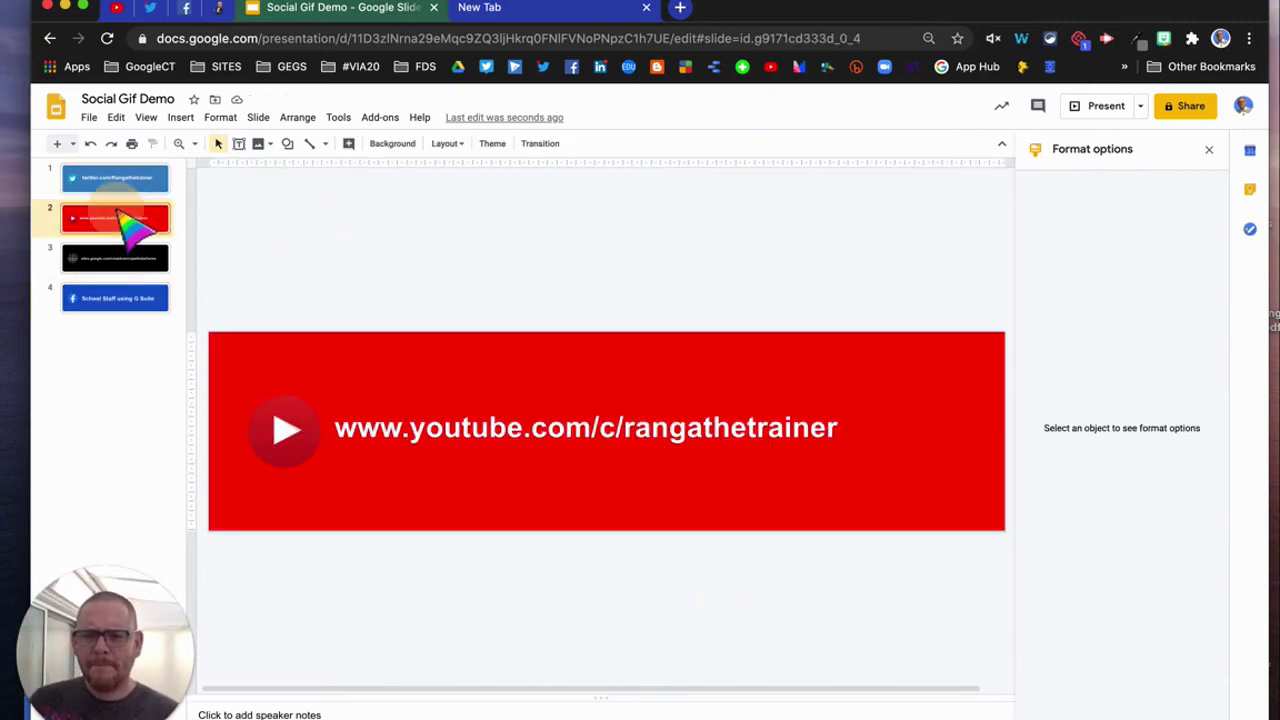
{"action": "left_click", "coordinate": [100, 262]}
{"action": "left_click", "coordinate": [106, 302]}
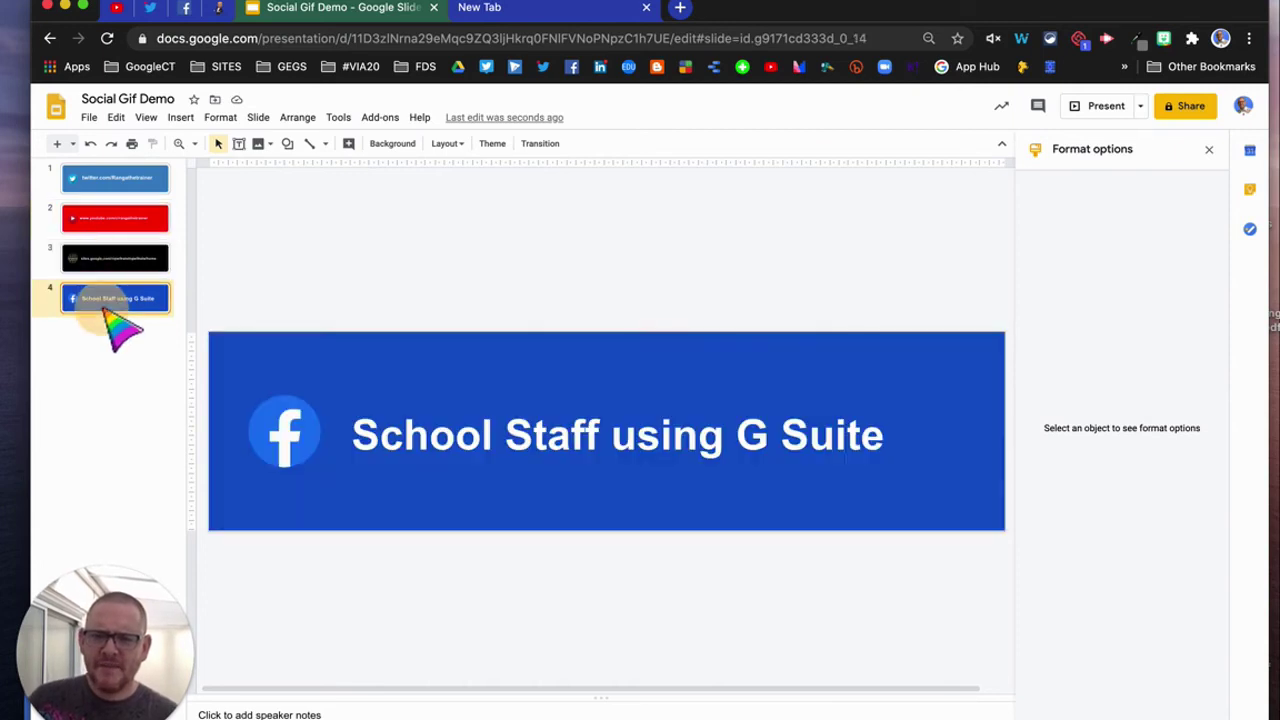
{"action": "left_click", "coordinate": [385, 120]}
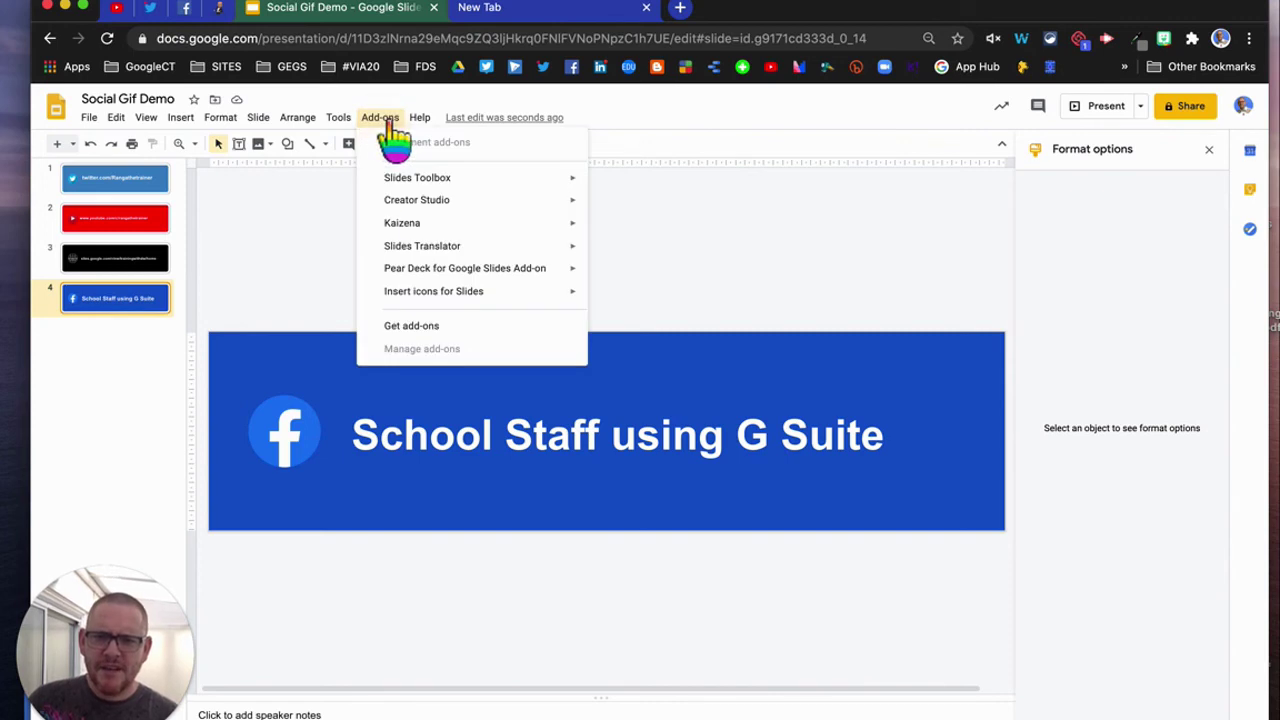
{"action": "mouse_move", "coordinate": [418, 205]}
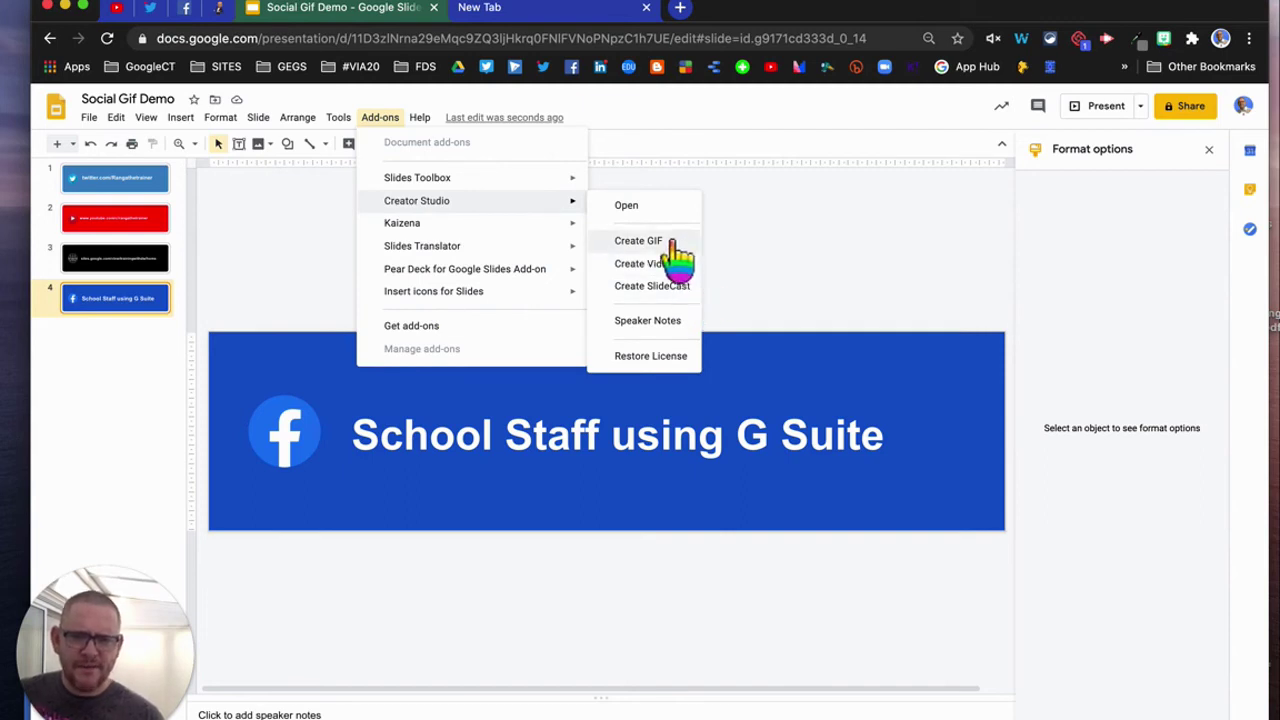
{"action": "left_click", "coordinate": [668, 243]}
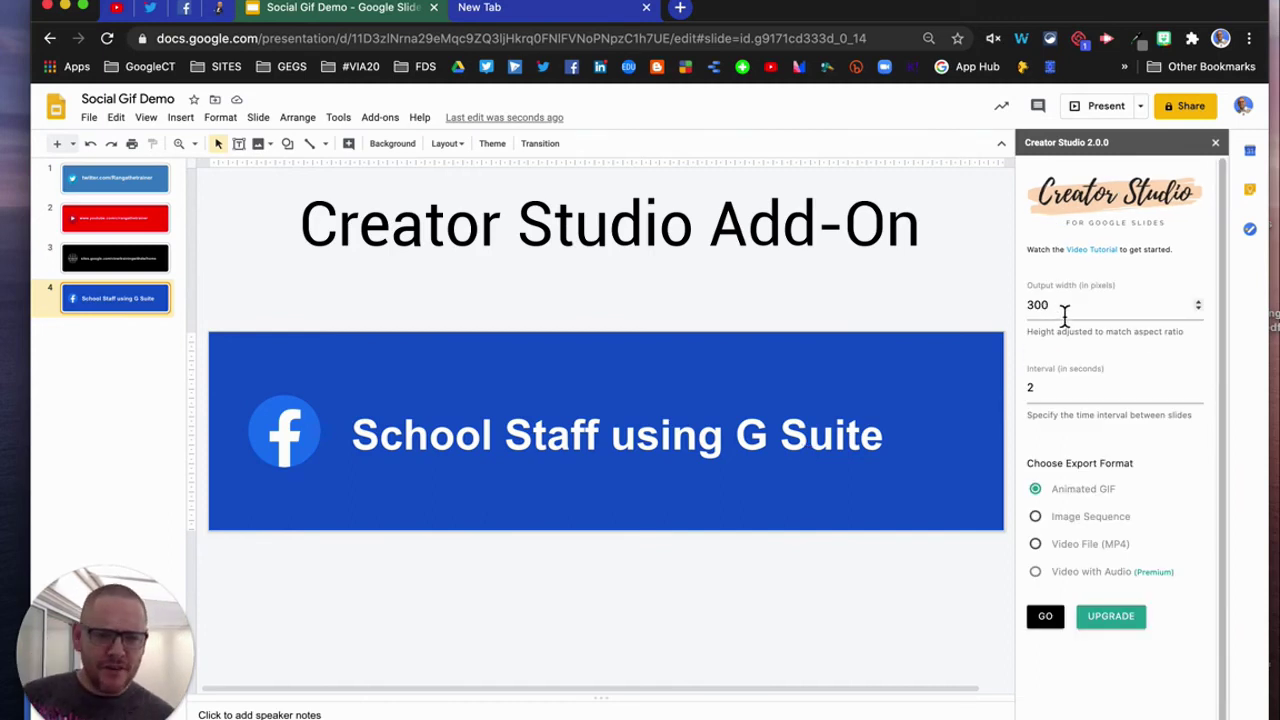
Set the output width to 600 pixels and the slide interval to 3.5 seconds, and generate the animated GIF
{"action": "left_click", "coordinate": [1060, 311]}
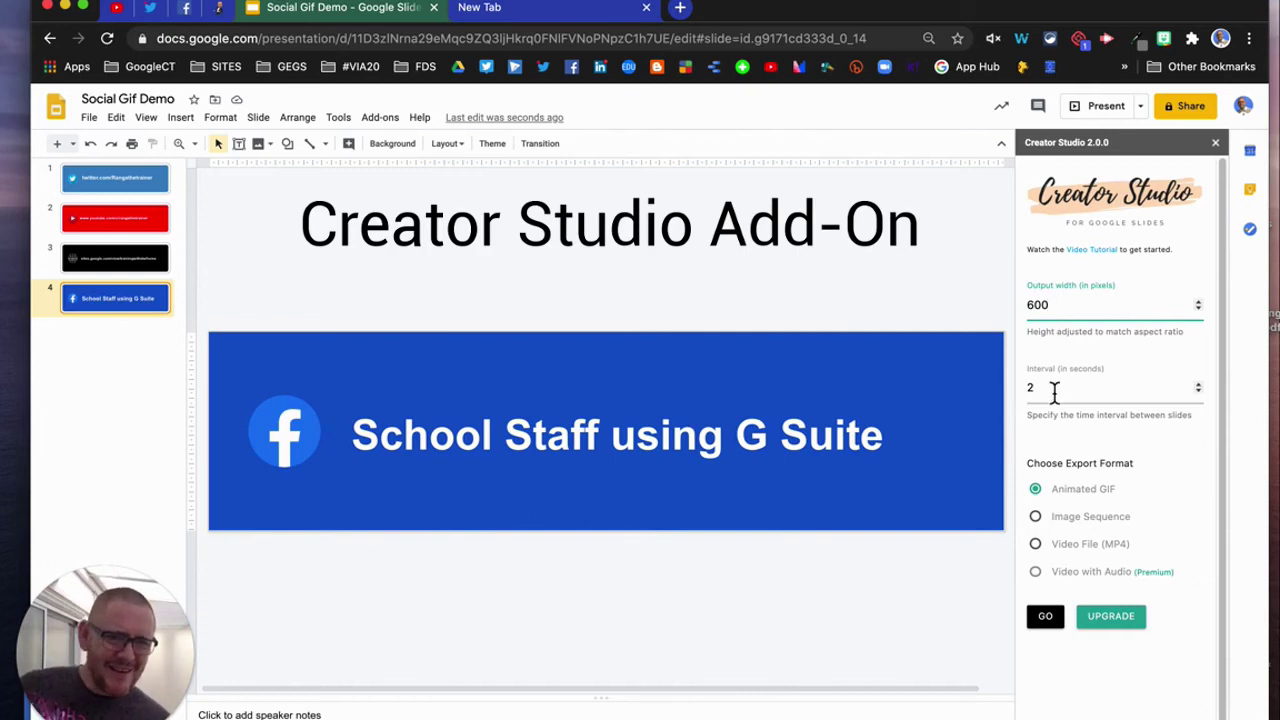
{"action": "left_click", "coordinate": [1198, 383]}
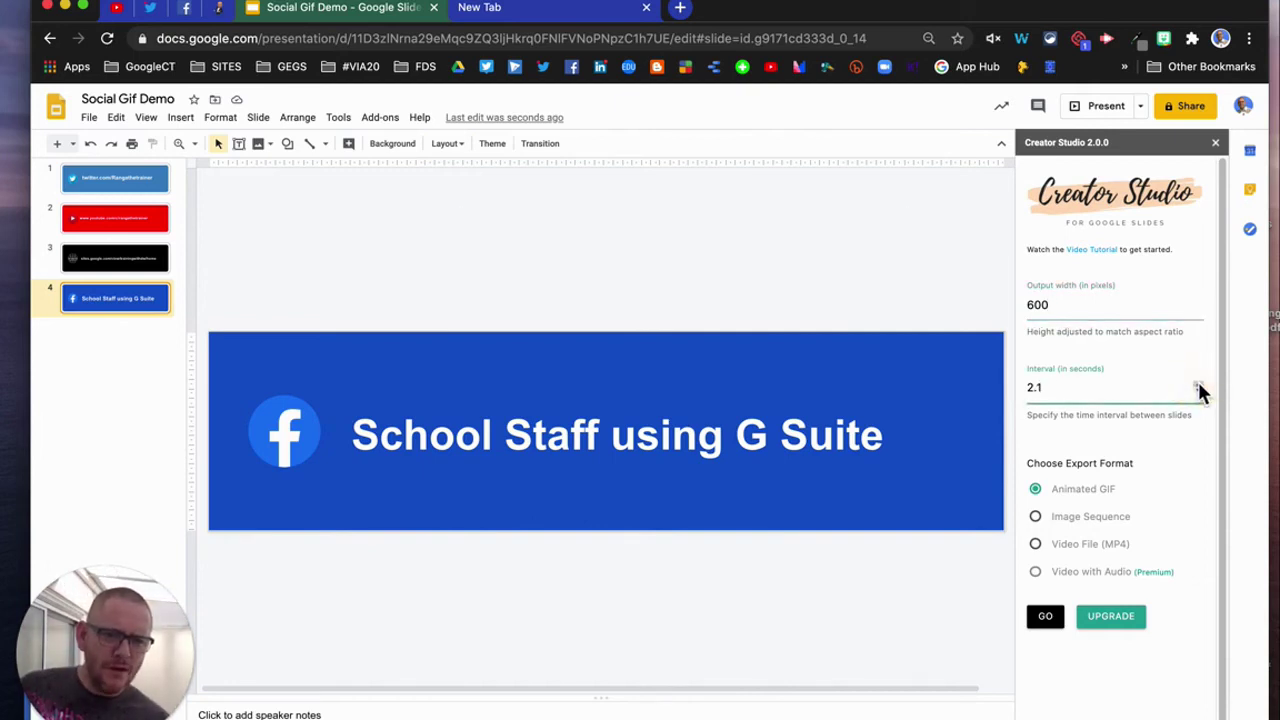
{"action": "double_click", "coordinate": [1030, 388]}
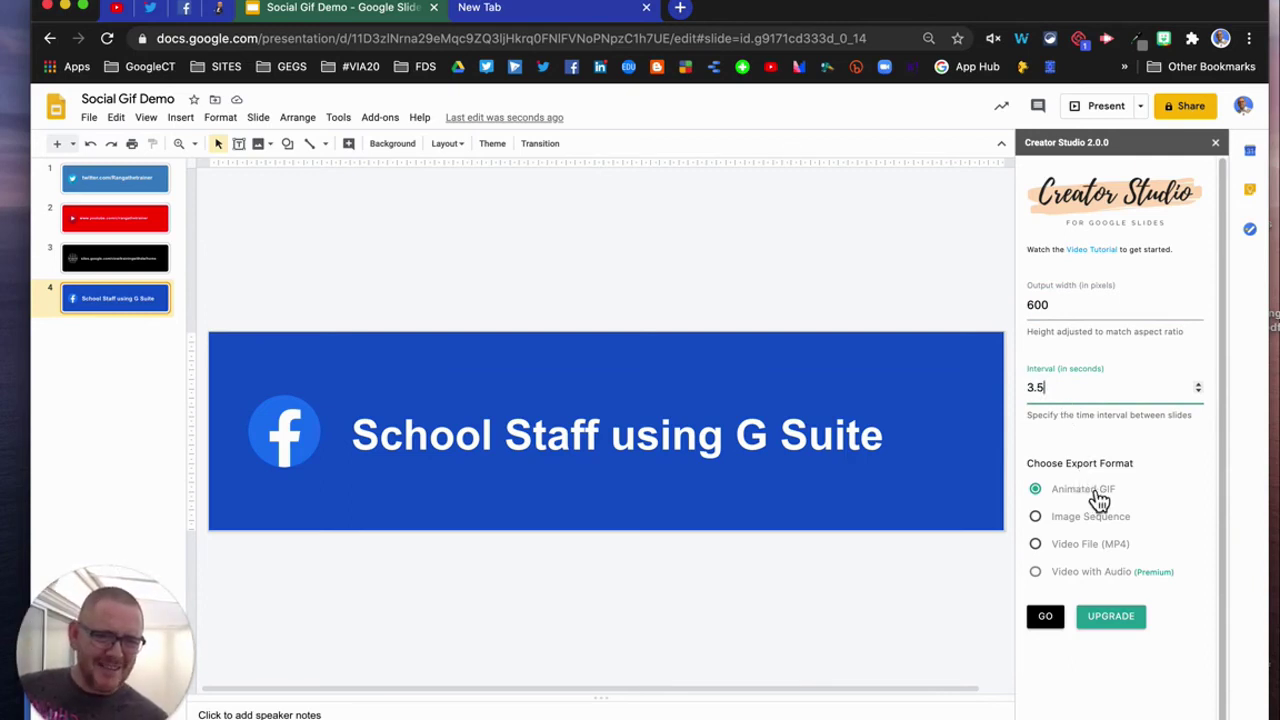
{"action": "left_click", "coordinate": [1050, 622]}
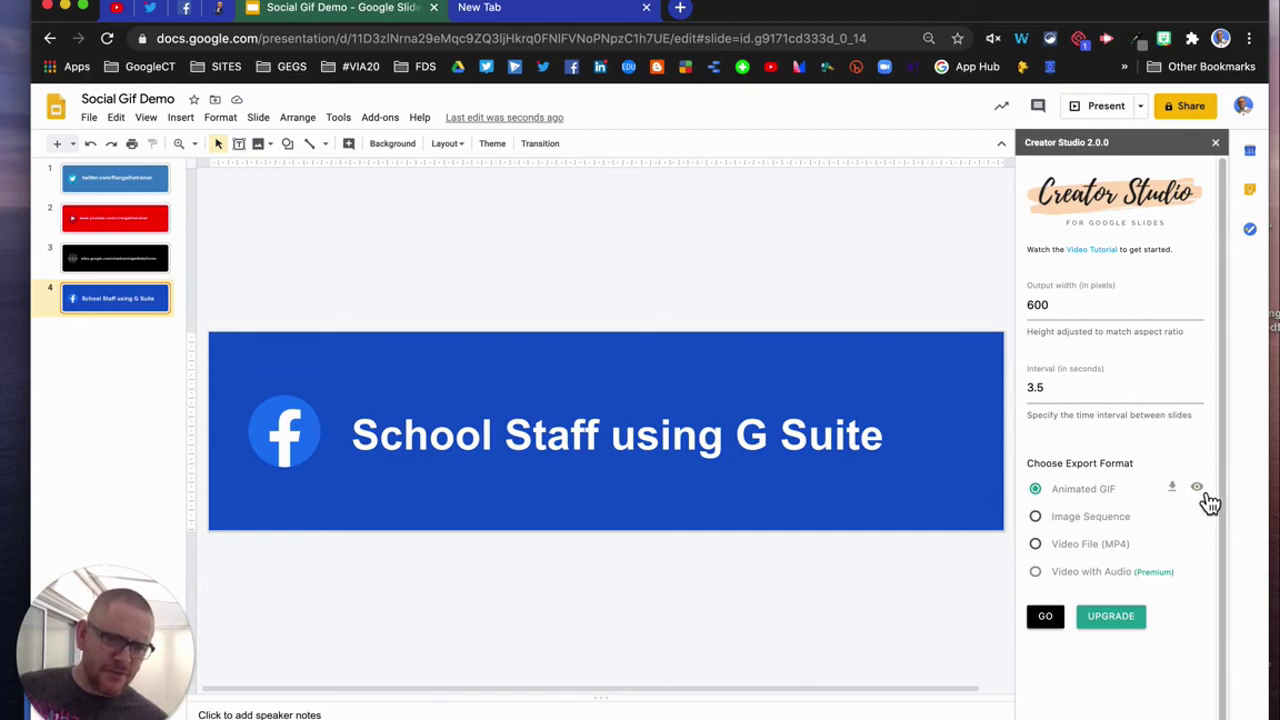
Preview the animated GIF and try to download it directly from Creator Studio
{"action": "left_click", "coordinate": [1197, 488]}
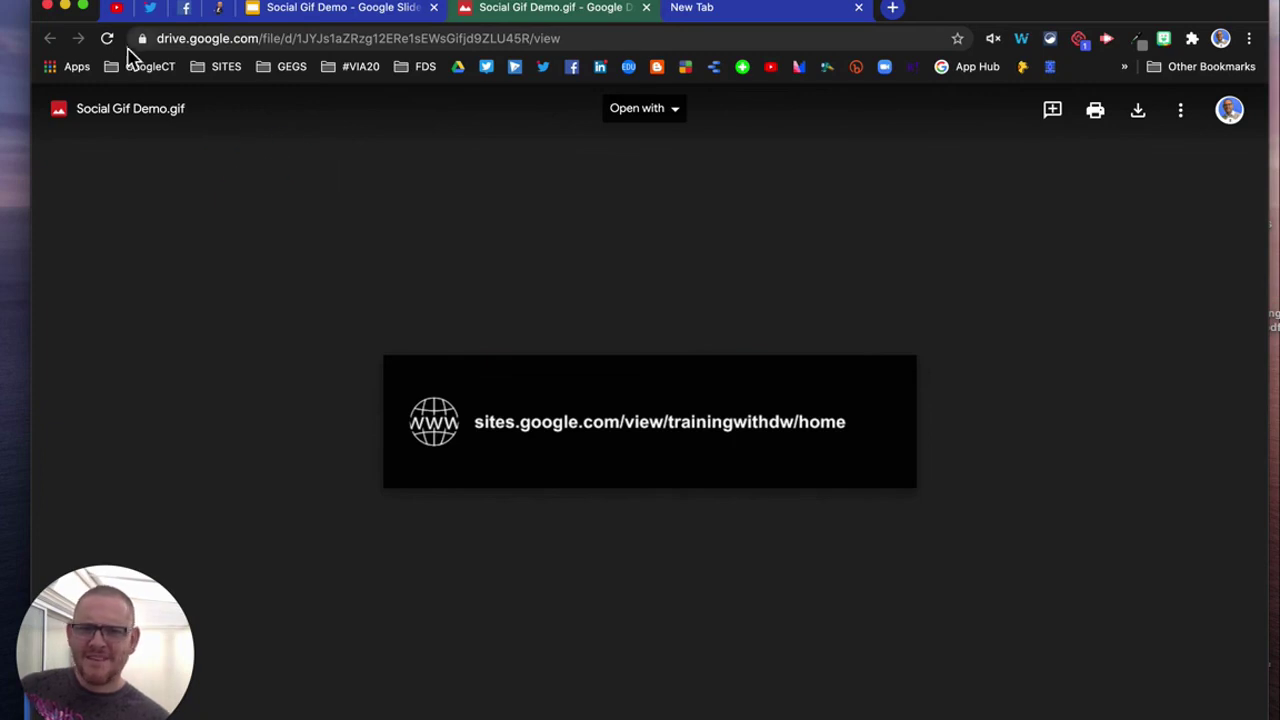
{"action": "left_click", "coordinate": [646, 8]}
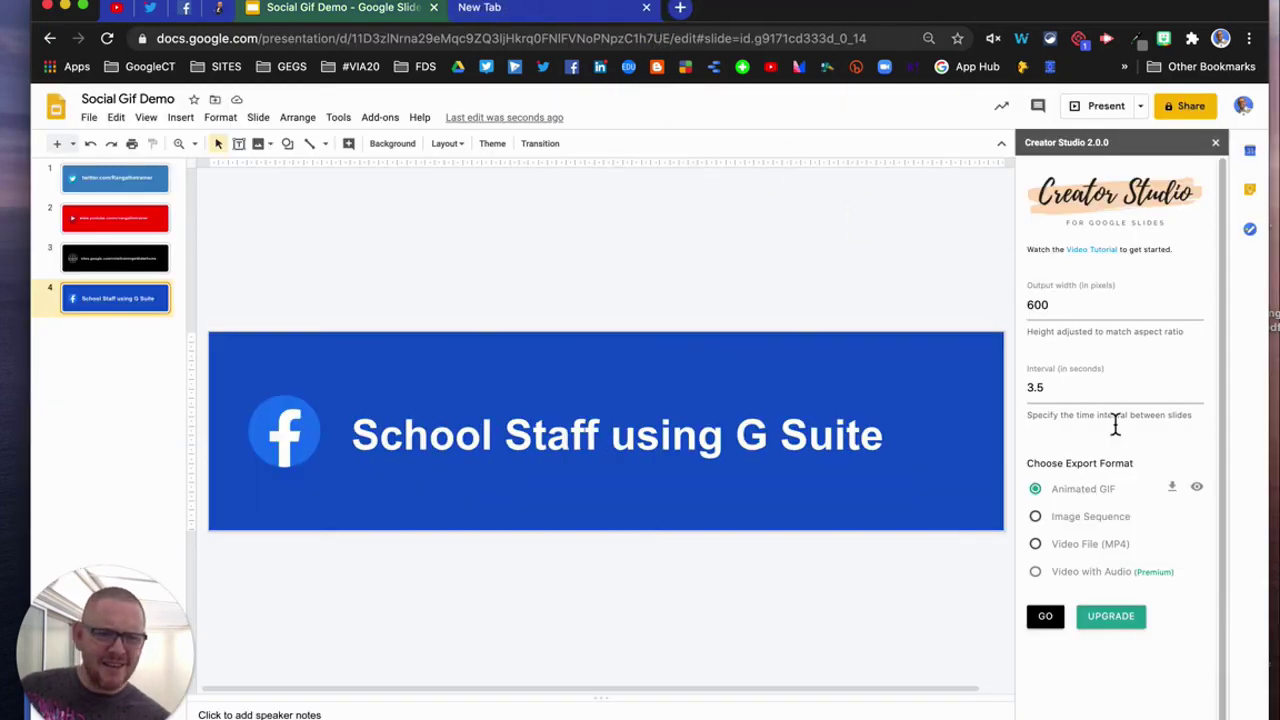
{"action": "left_click", "coordinate": [1173, 488]}
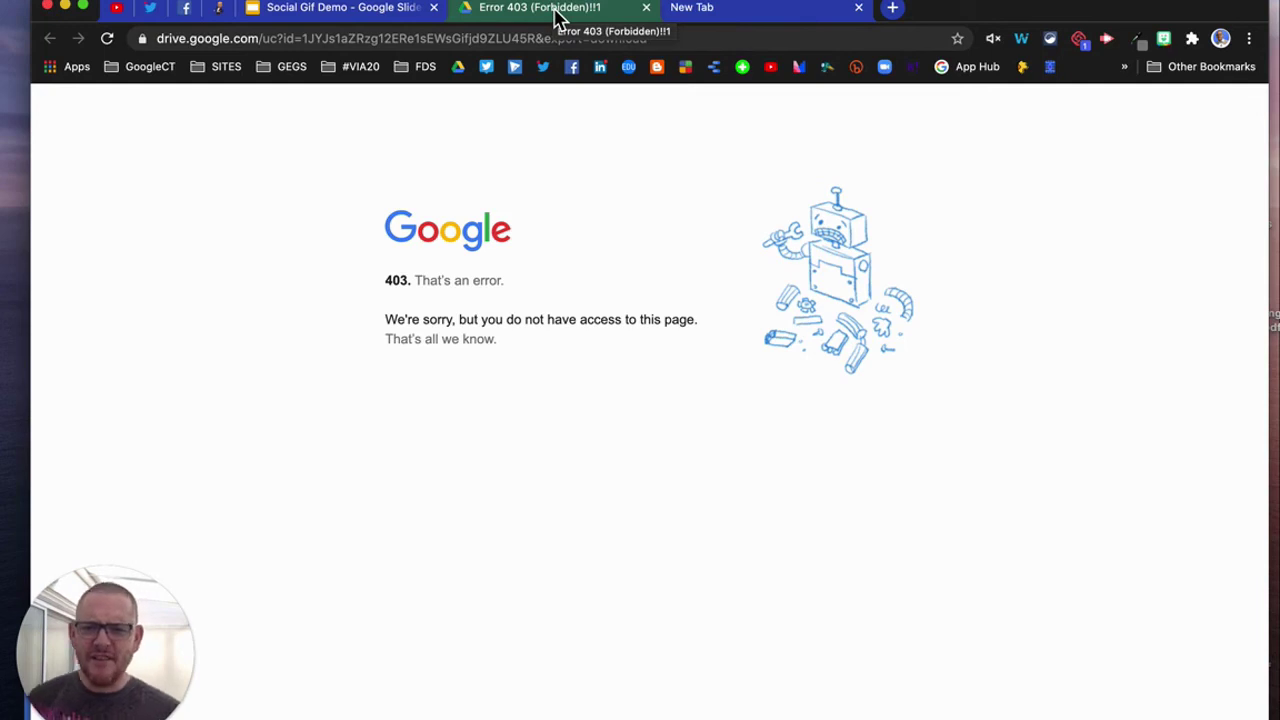
{"action": "left_click", "coordinate": [646, 8]}
Open the generated GIF in Google Drive again and download Social Gif Demo.gif from there
{"action": "left_click", "coordinate": [1198, 488]}
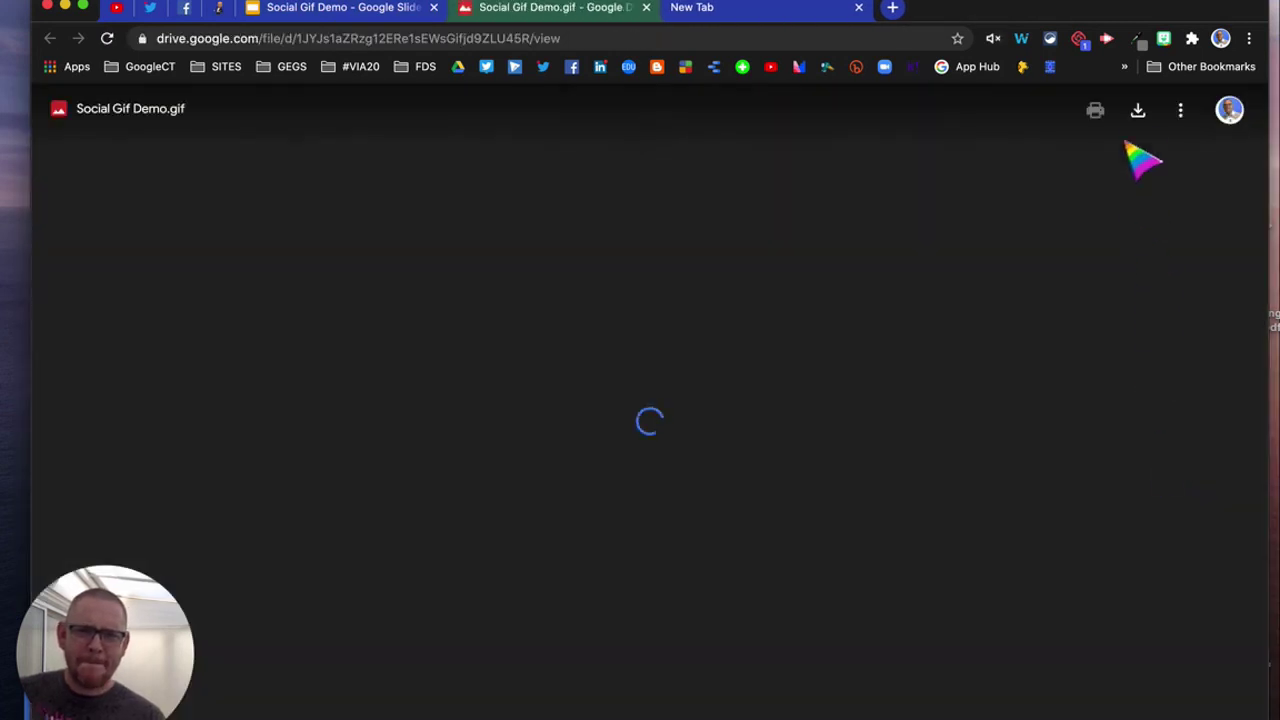
{"action": "left_click", "coordinate": [1140, 112]}
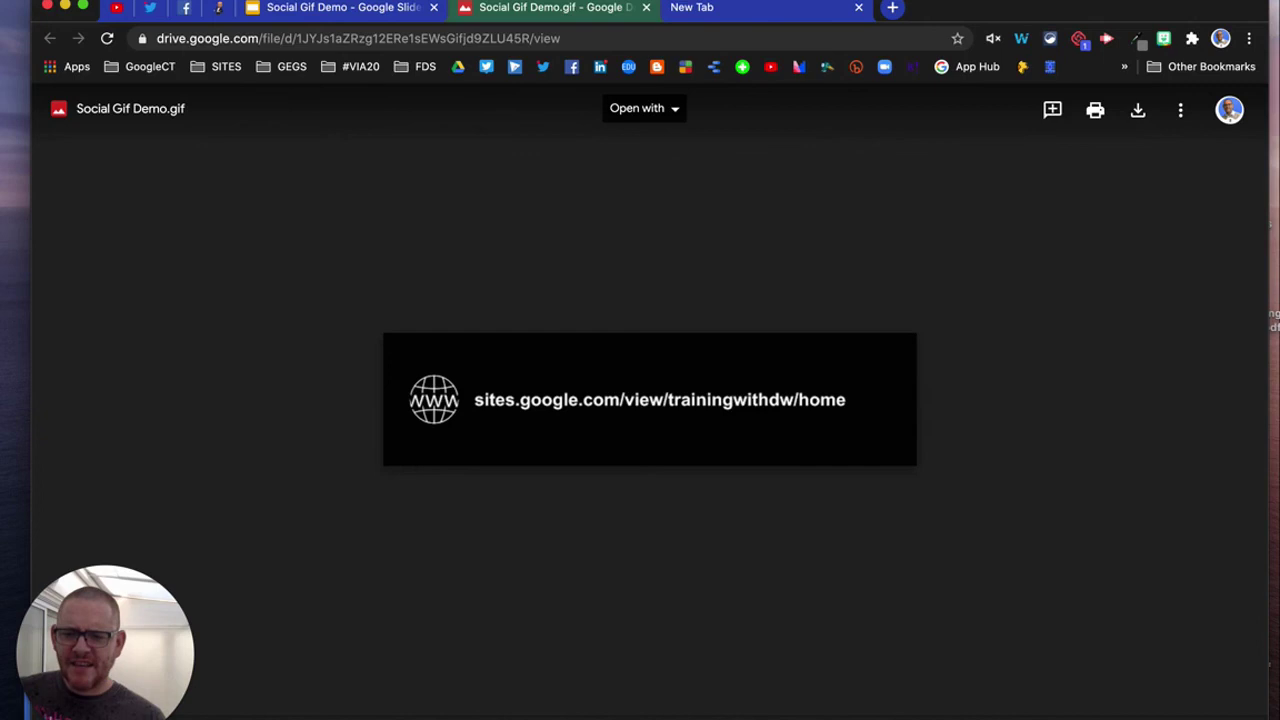
{"action": "left_click_drag", "start_coordinate": [186, 666], "coordinate": [123, 571]}
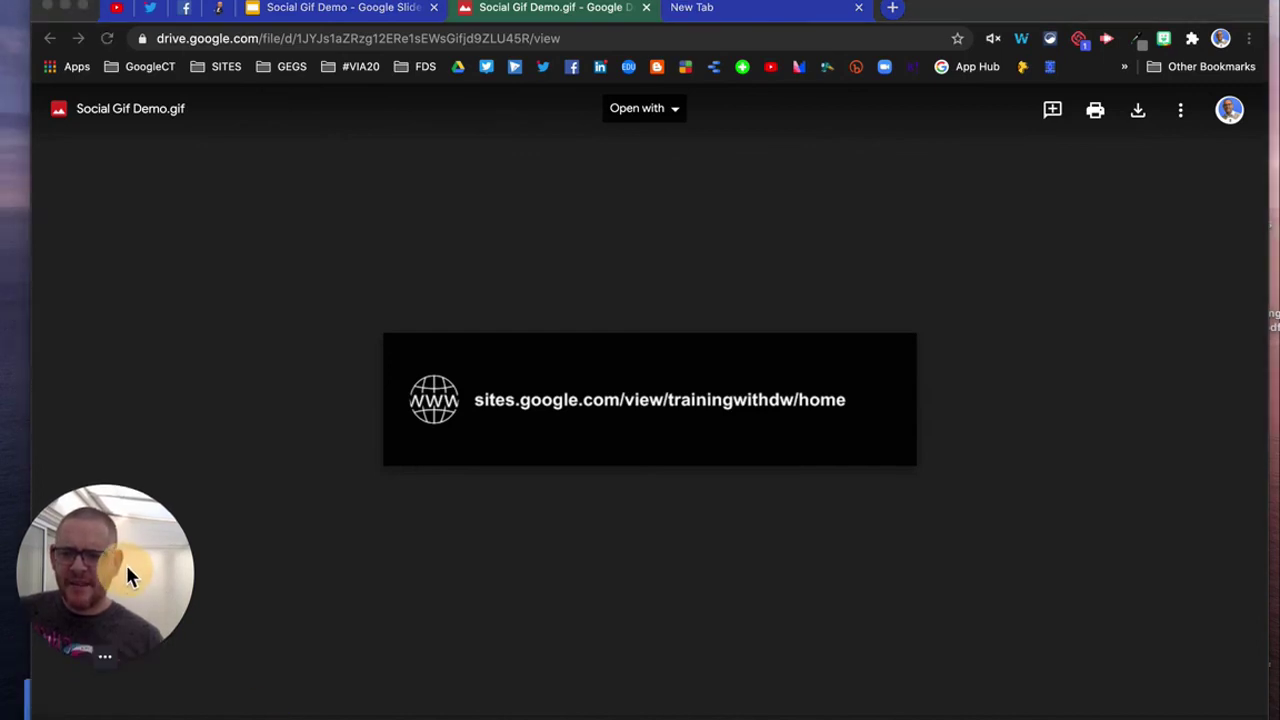